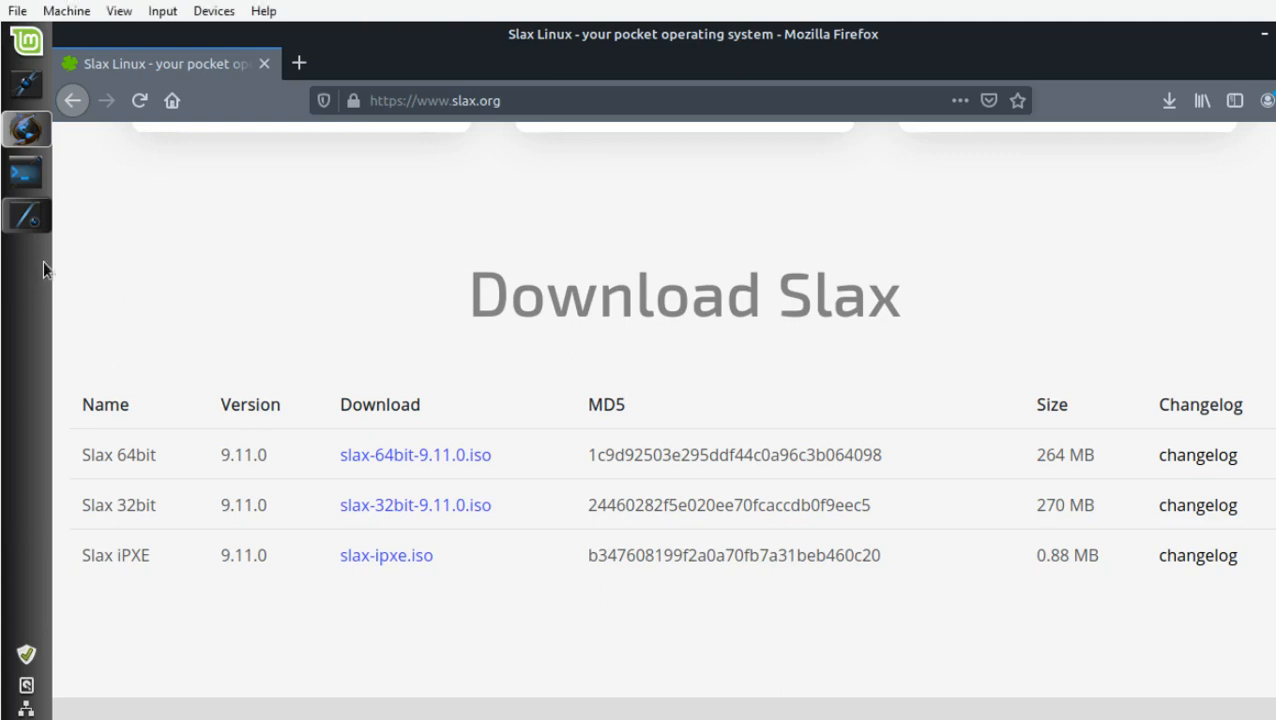
# Mount slax-64bit-9.11.0.iso from the Téléchargements folder and open the mounted image.
pyautogui.click(27, 216)
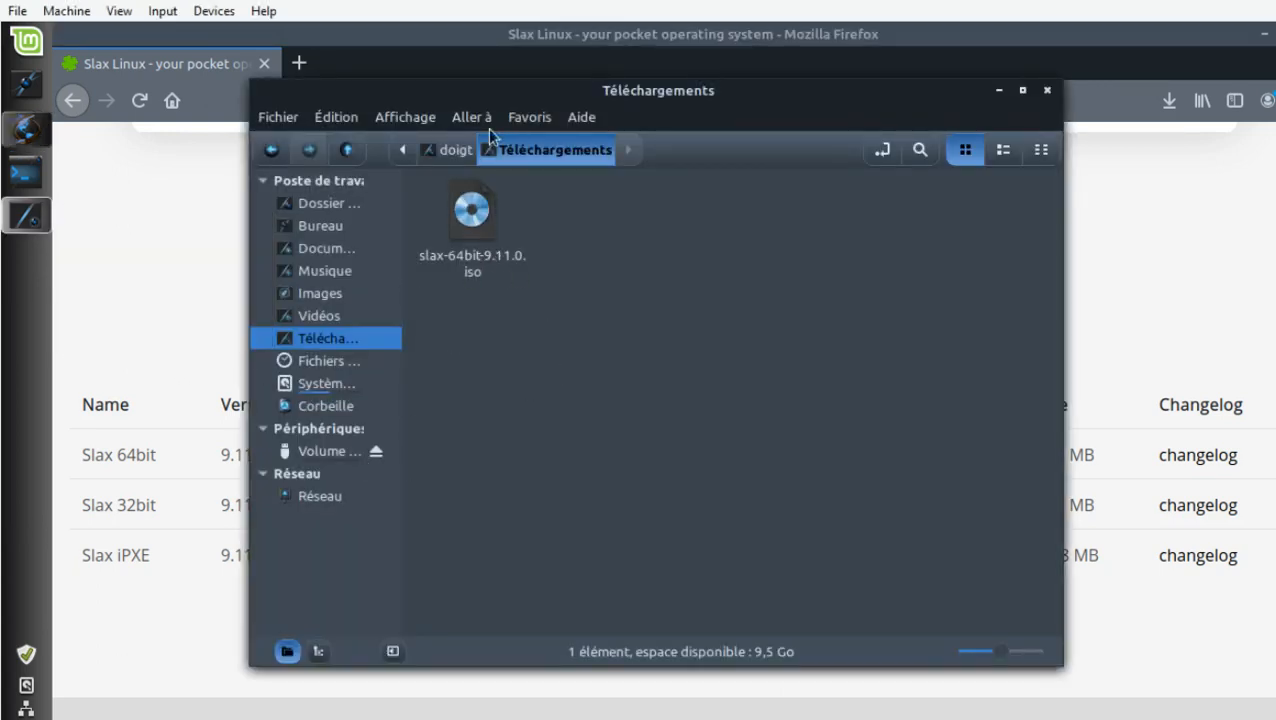
pyautogui.rightClick(484, 206)
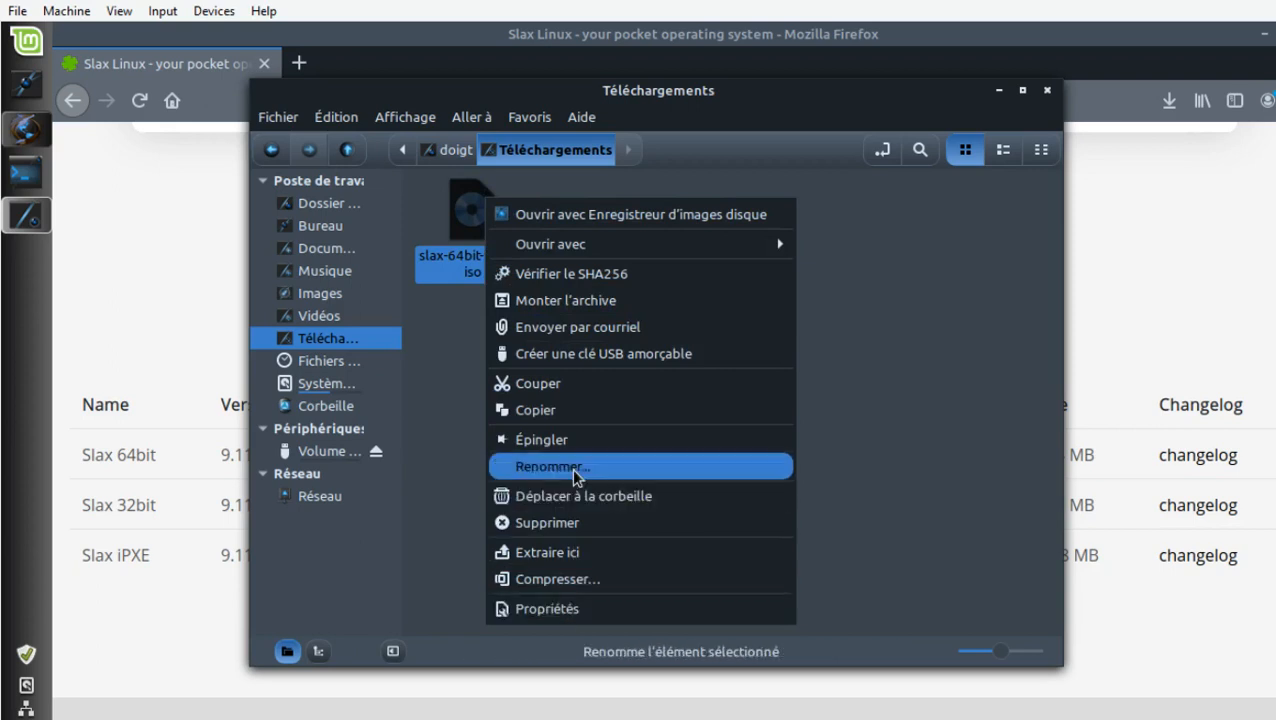
pyautogui.click(597, 303)
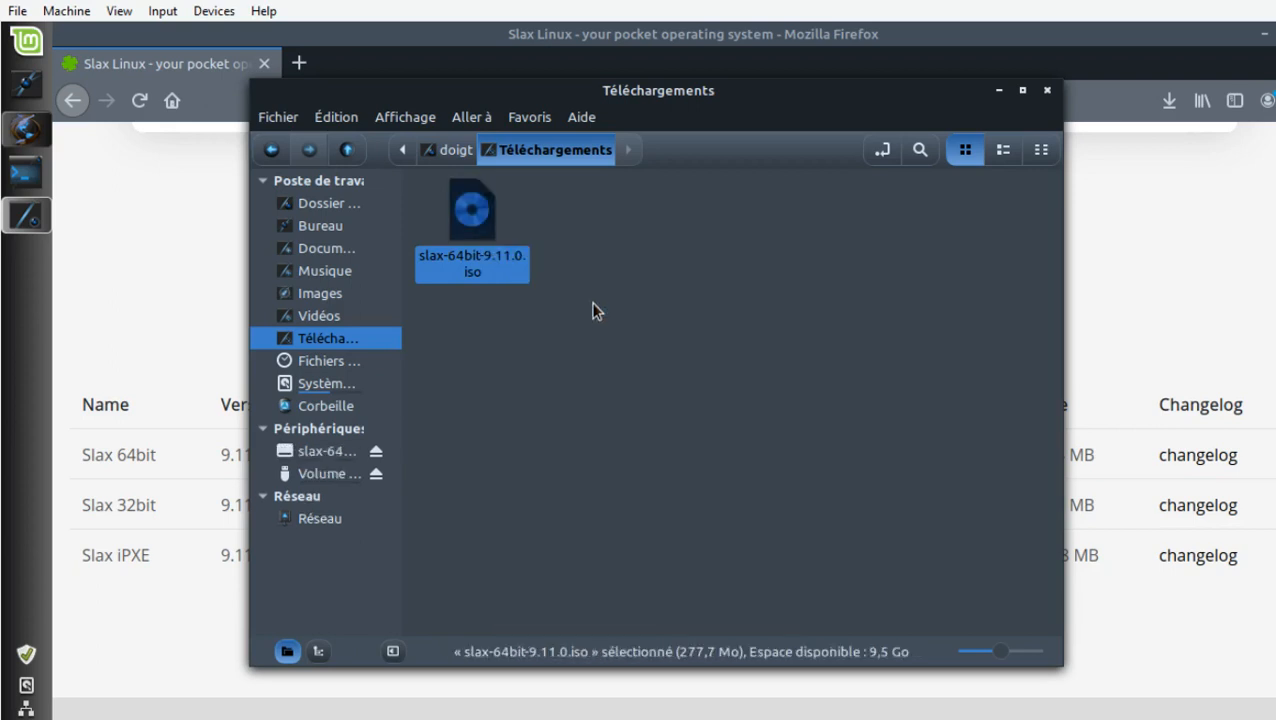
pyautogui.click(347, 458)
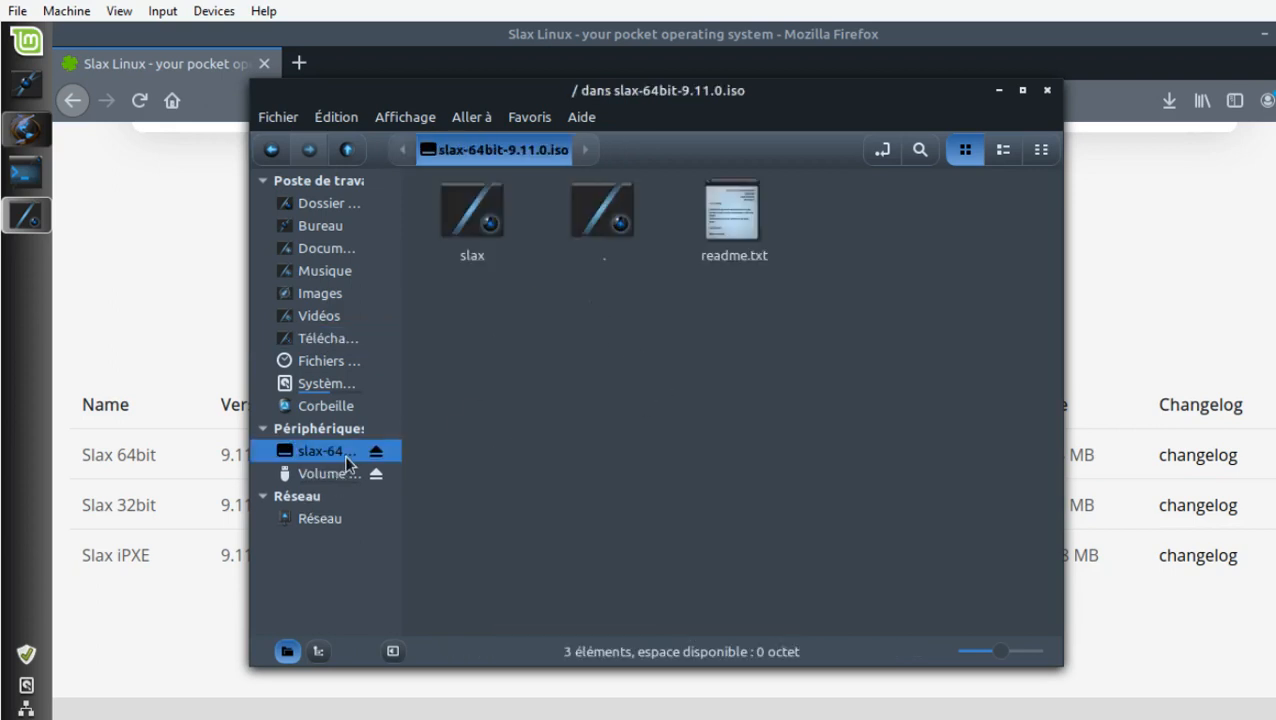
# Copy the slax folder from the mounted image to the root of the 15 GB USB volume.
pyautogui.click(490, 230)
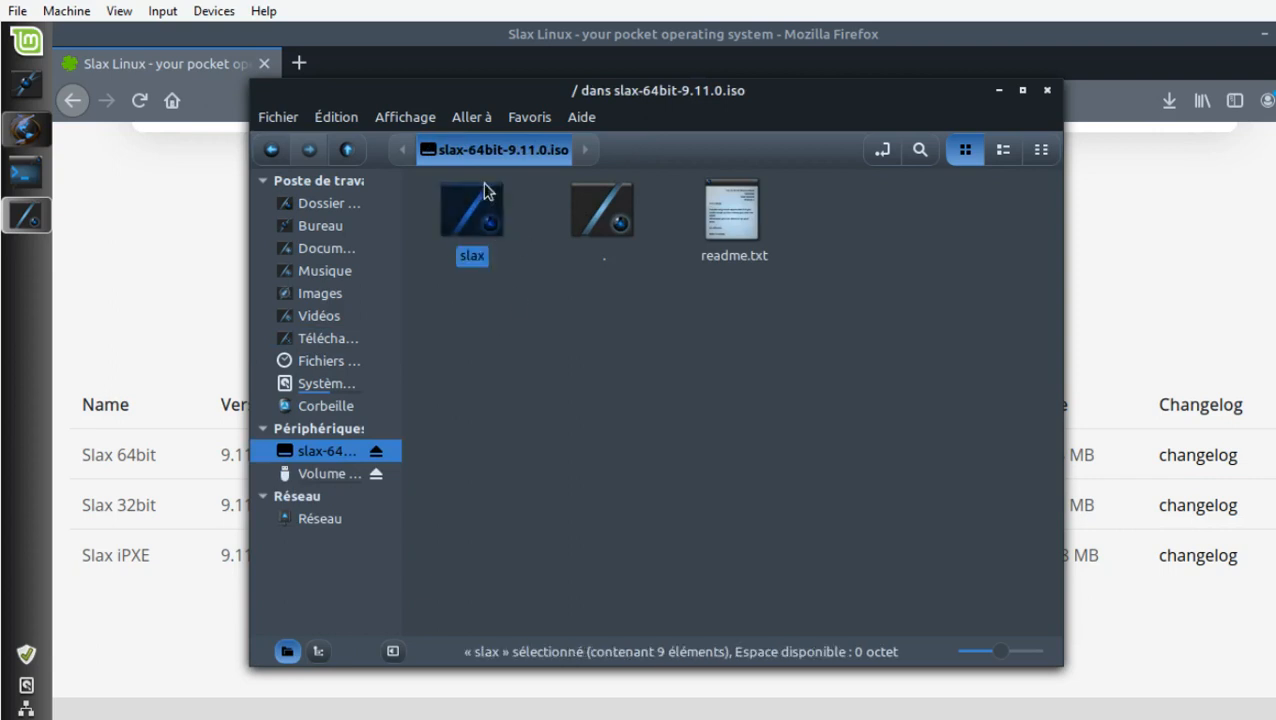
pyautogui.rightClick(482, 198)
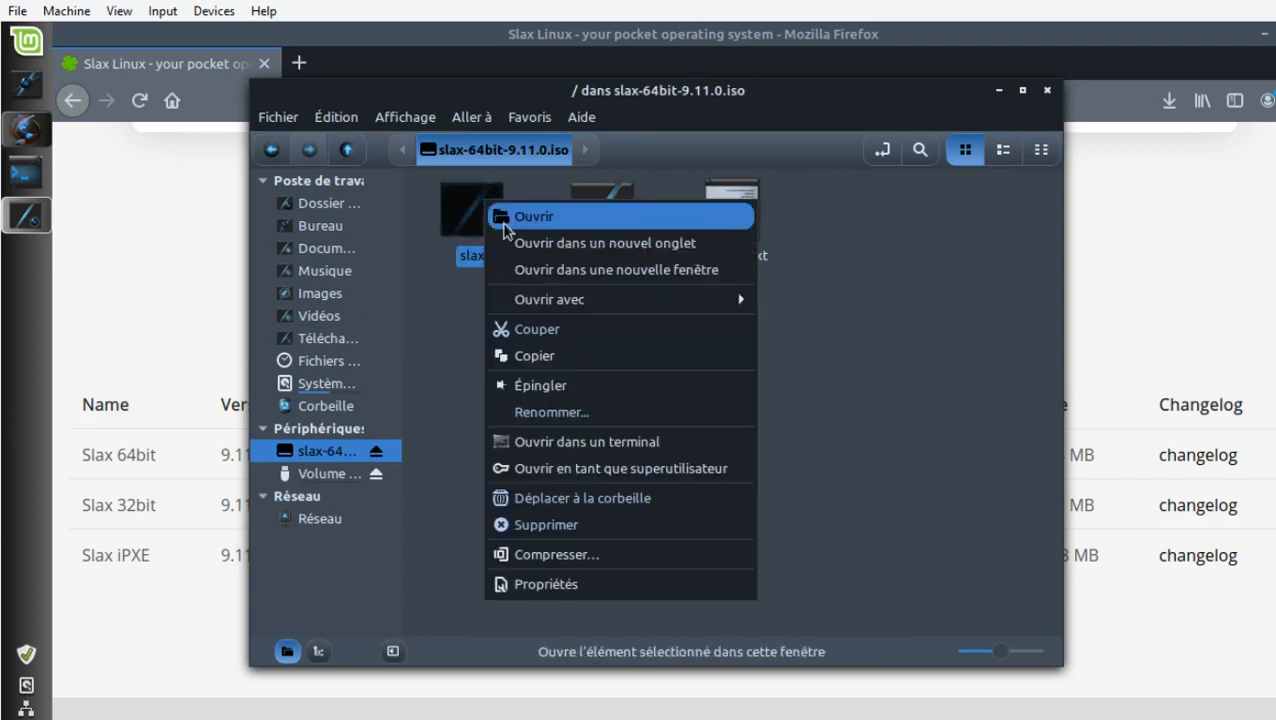
pyautogui.click(537, 356)
pyautogui.click(338, 476)
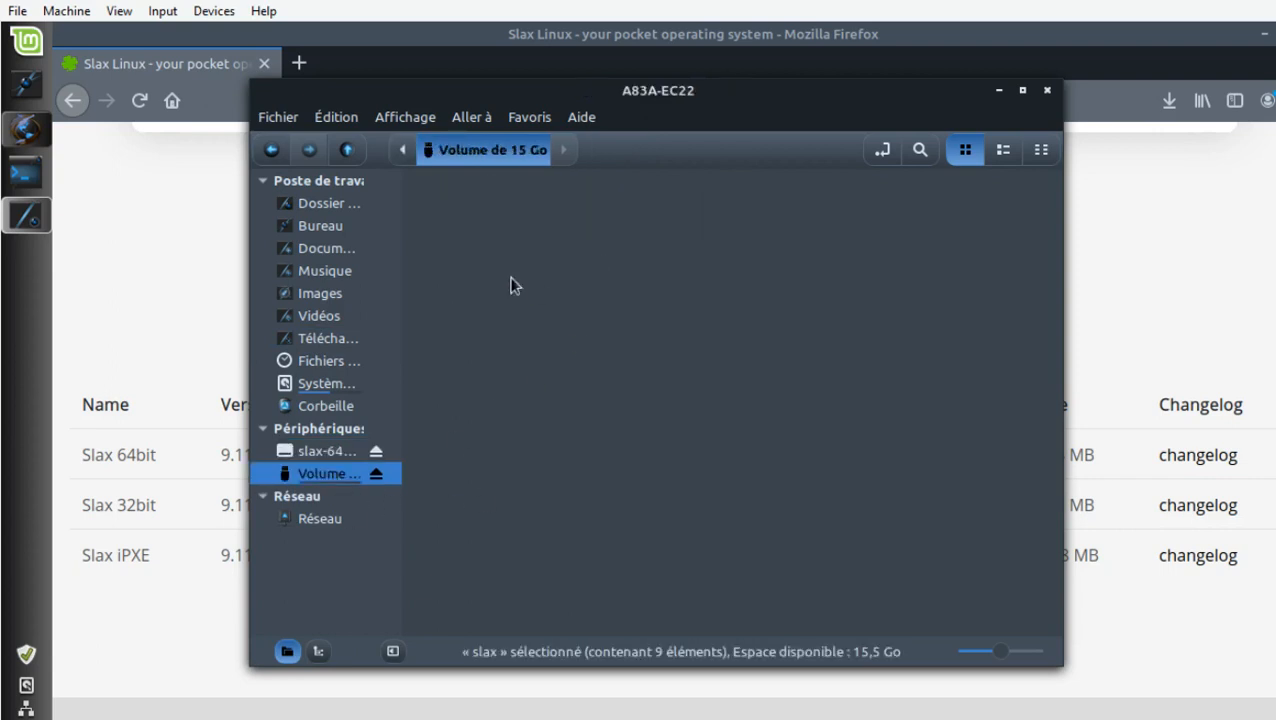
pyautogui.rightClick(569, 268)
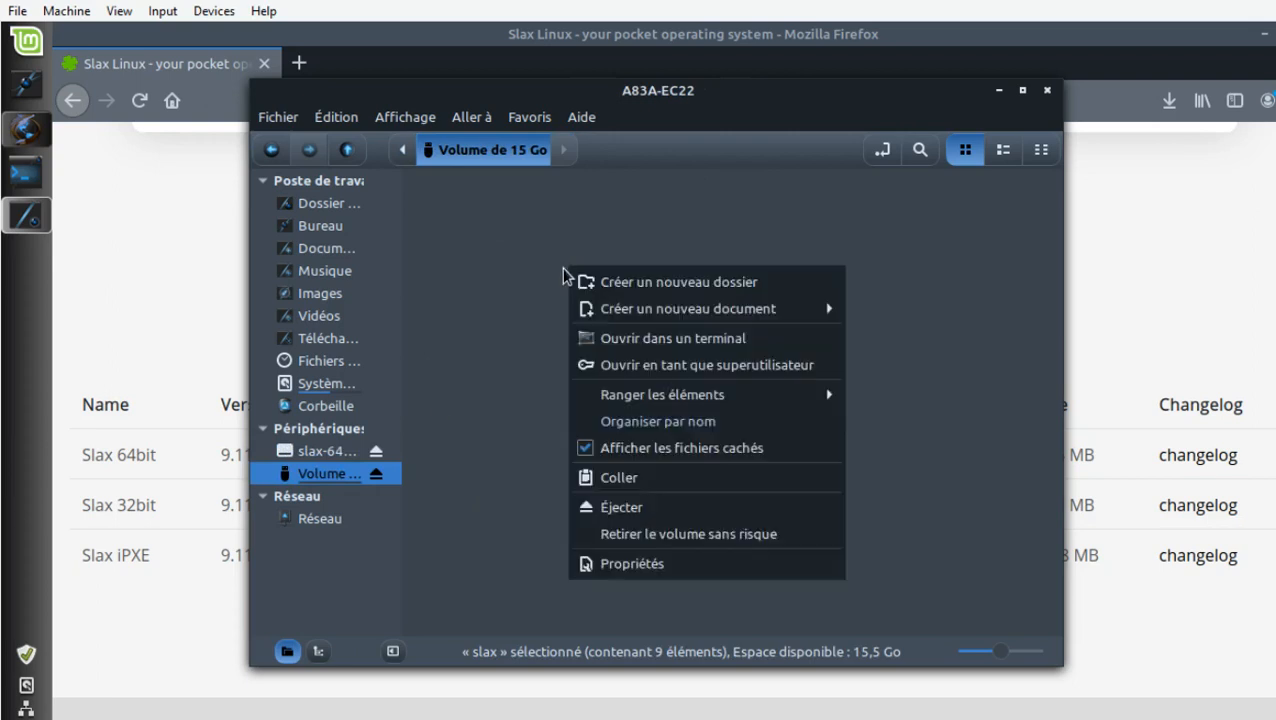
pyautogui.click(607, 481)
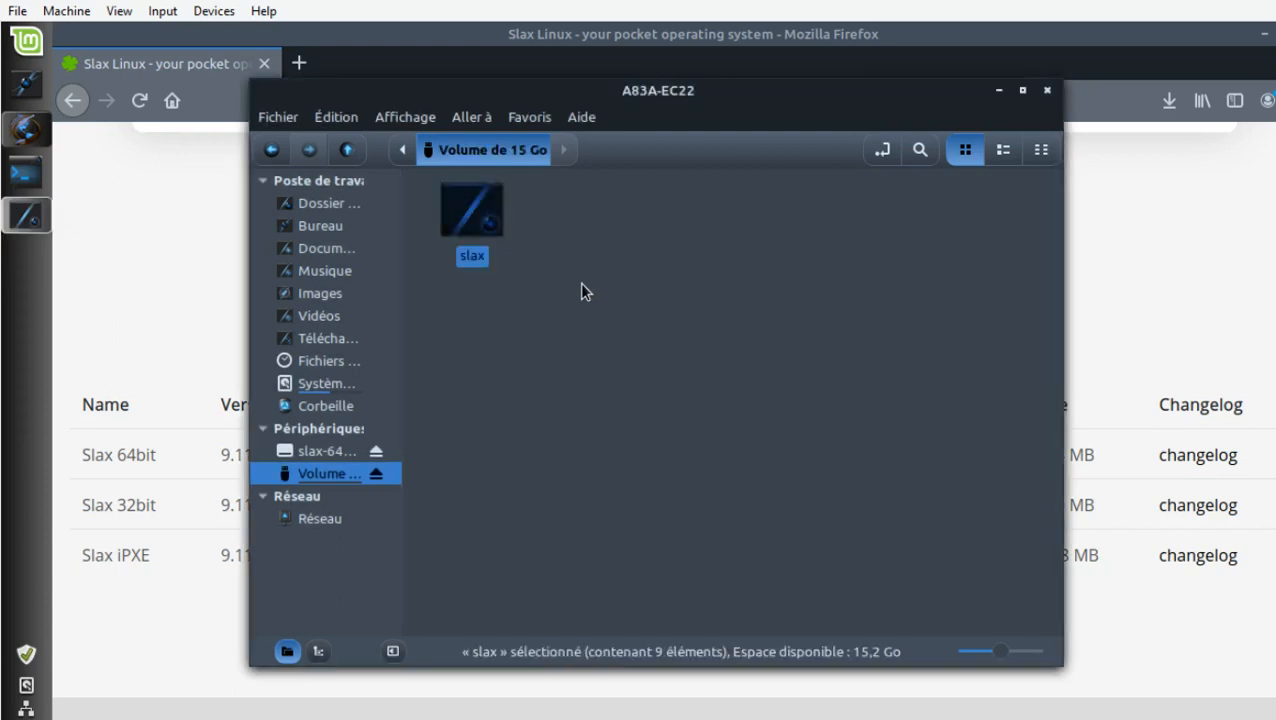
# Open the boot folder inside the copied slax folder on the USB volume and select bootinst.sh.
pyautogui.moveTo(579, 282); pyautogui.dragTo(555, 240)
pyautogui.doubleClick(488, 211)
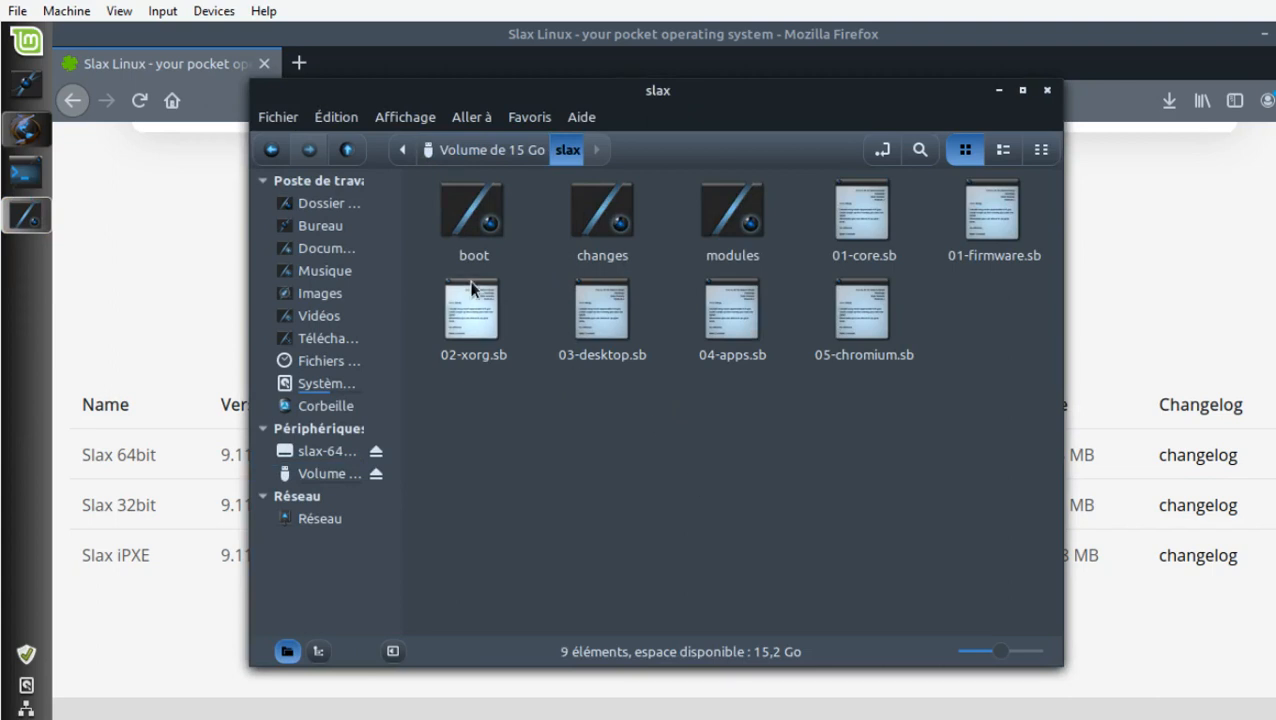
pyautogui.click(492, 215)
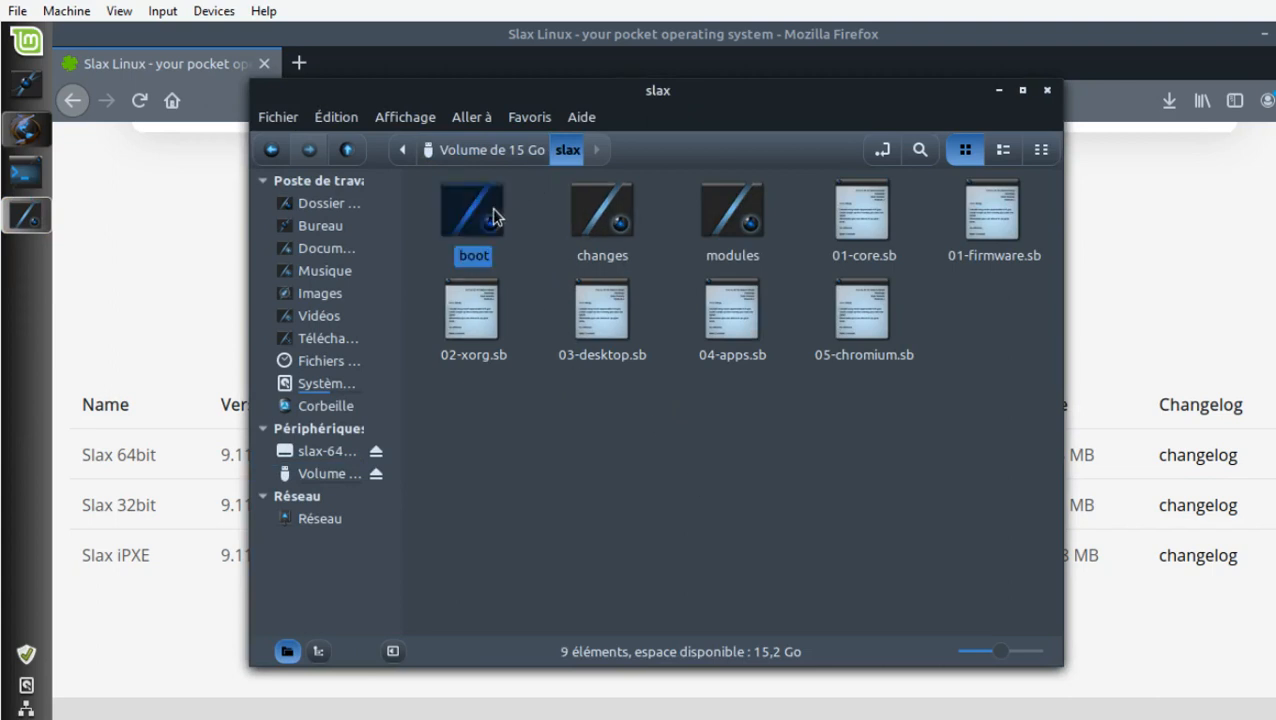
pyautogui.doubleClick(493, 216)
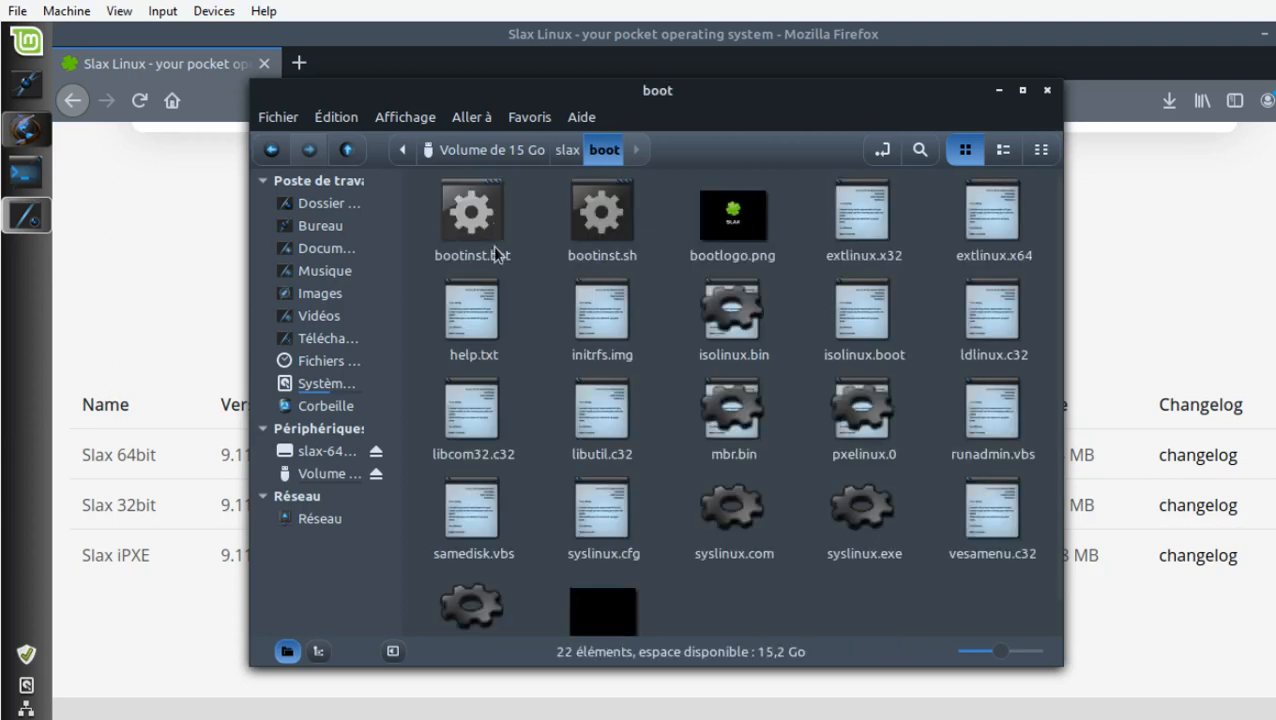
pyautogui.click(560, 232)
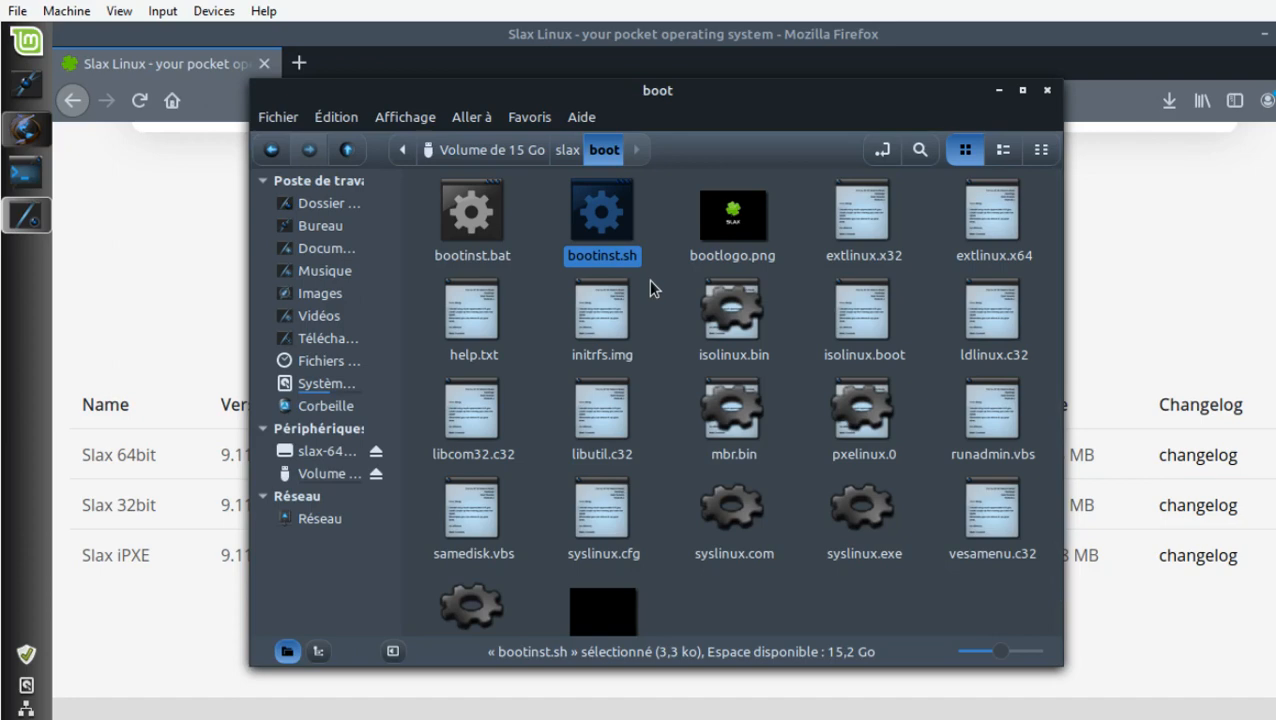
# Reopen the boot folder with superuser privileges, authenticating with the account password.
pyautogui.click(652, 248)
pyautogui.rightClick(668, 262)
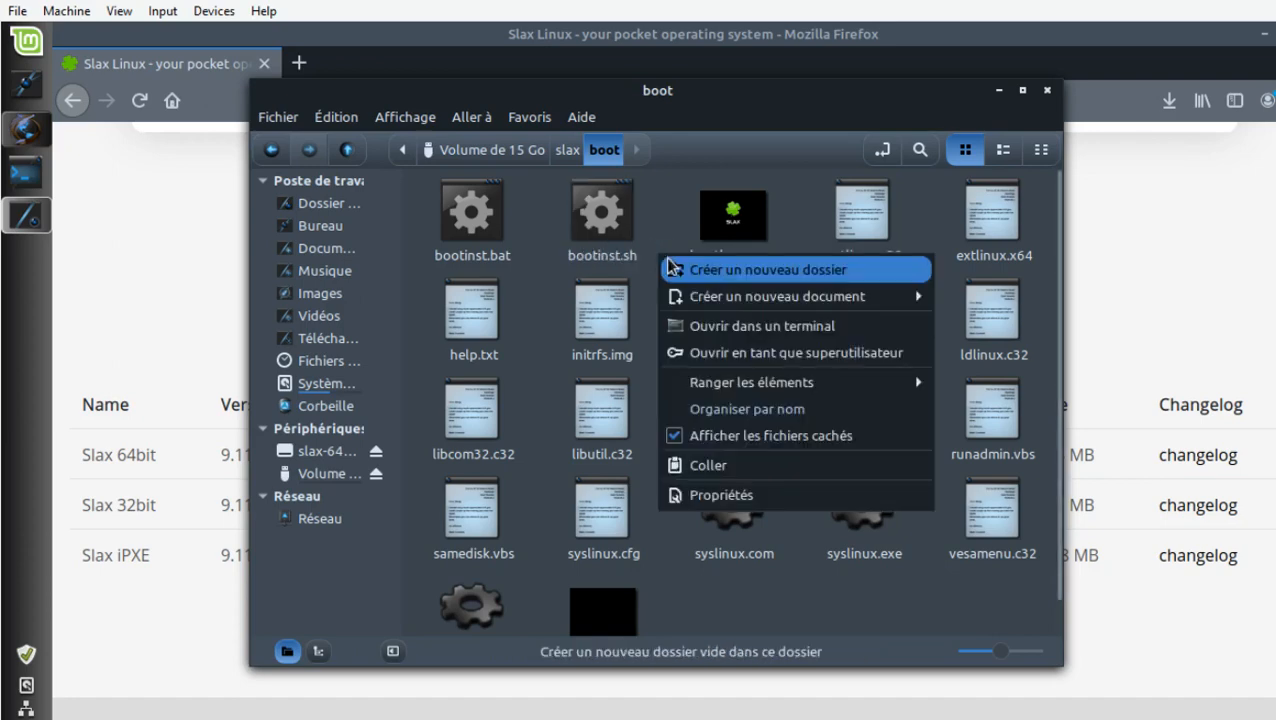
pyautogui.click(670, 355)
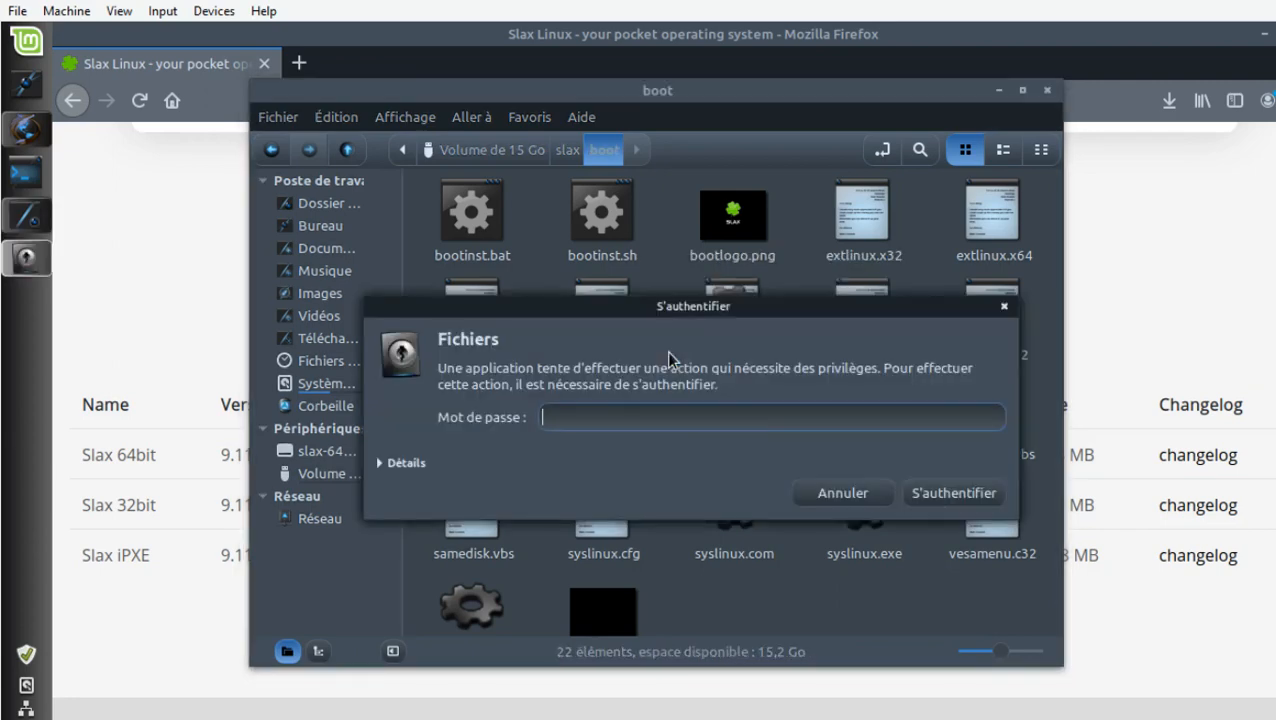
pyautogui.write('xxxxx')
pyautogui.press('Return')
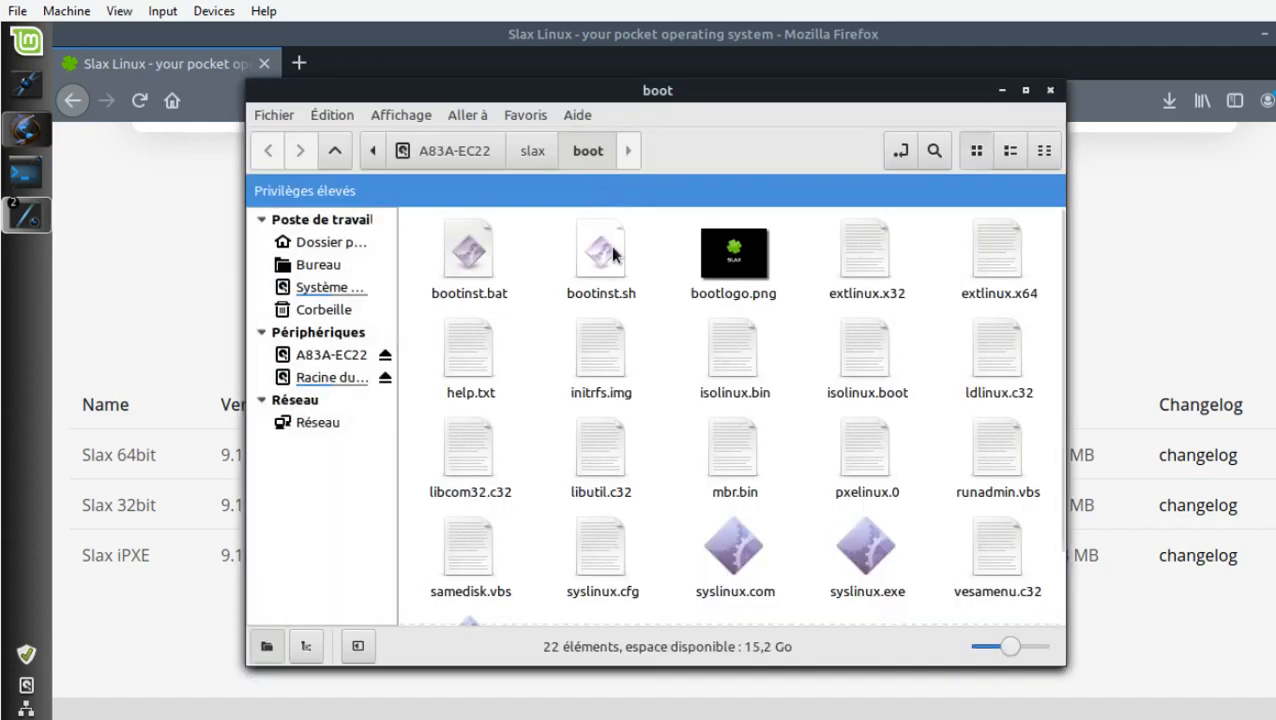
# View bootinst.sh in the text editor, highlight the command "chmod a+x bootinst.sh" and close the file.
pyautogui.click(613, 254)
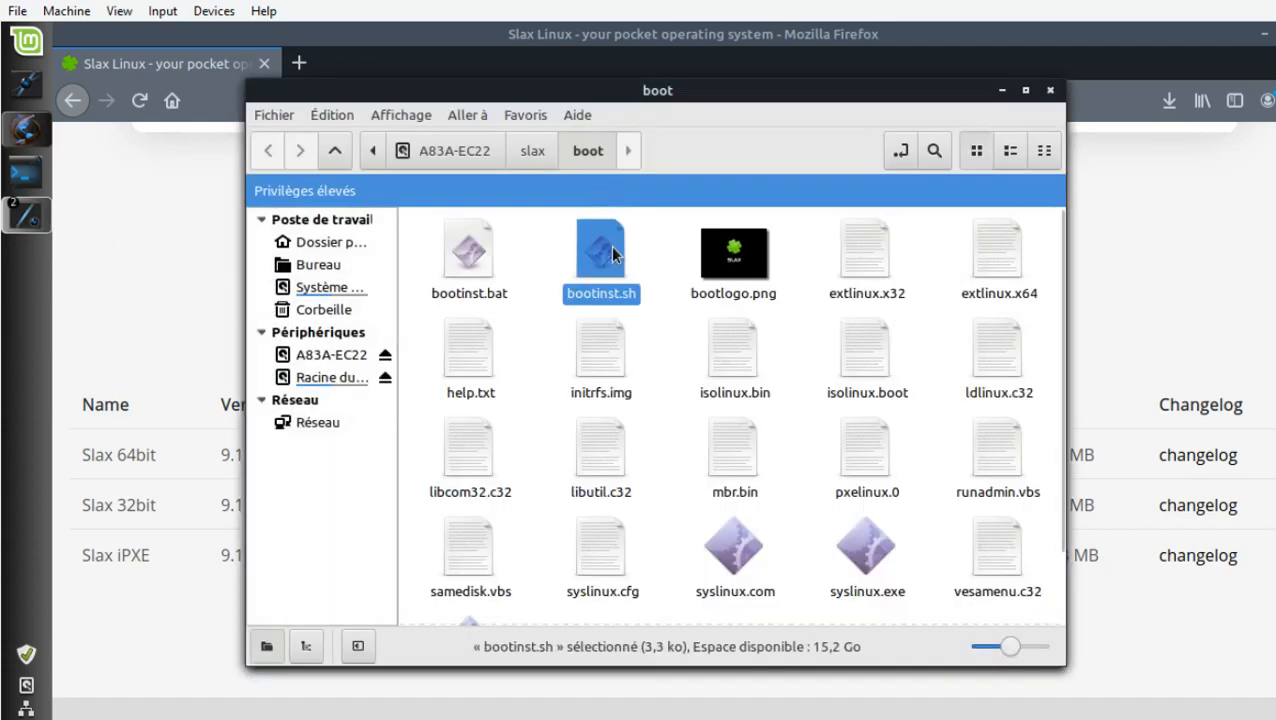
pyautogui.doubleClick(613, 254)
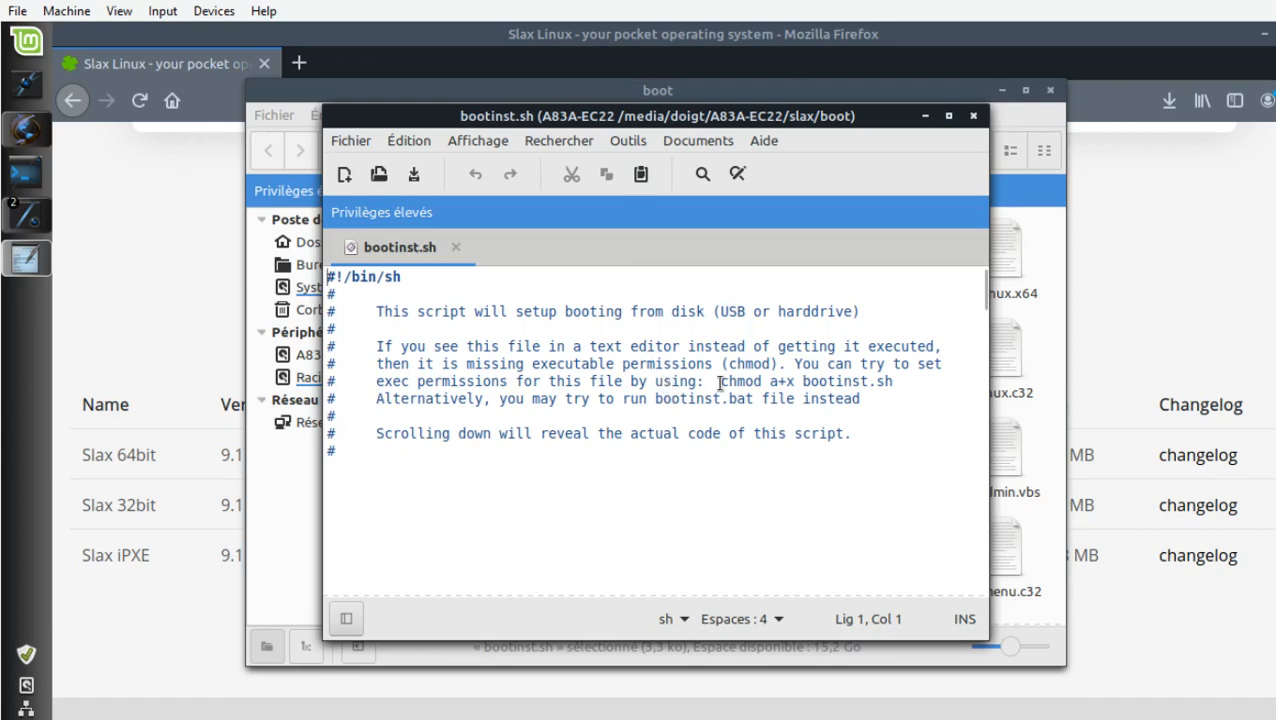
pyautogui.moveTo(720, 382); pyautogui.dragTo(898, 387)
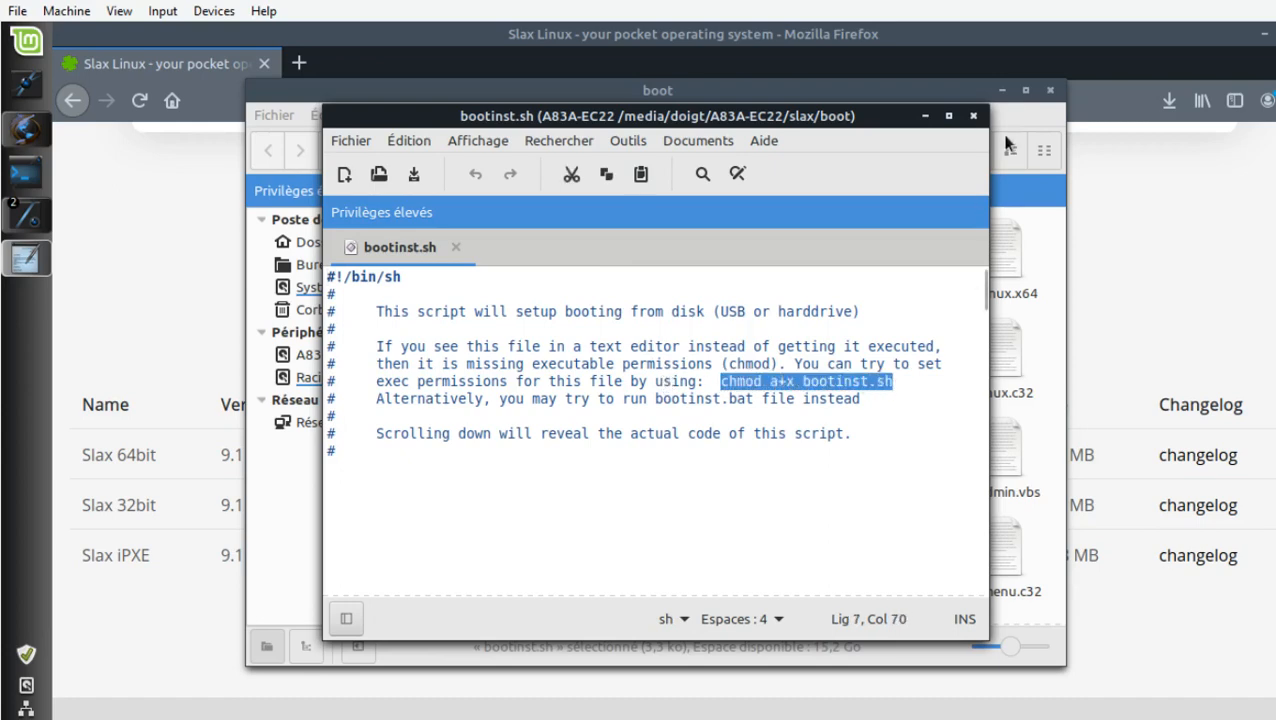
pyautogui.click(975, 117)
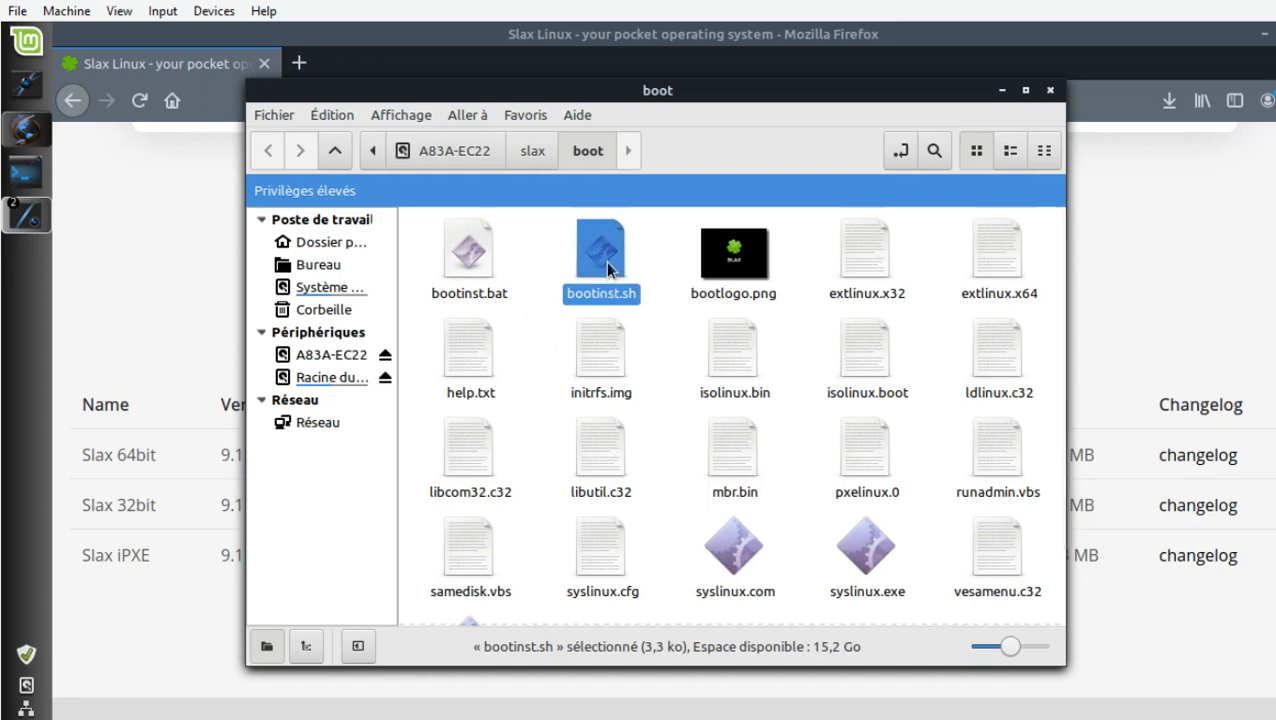
# Copy bootinst.sh from the boot folder into root's personal folder.
pyautogui.hotkey('ctrl', 'c')
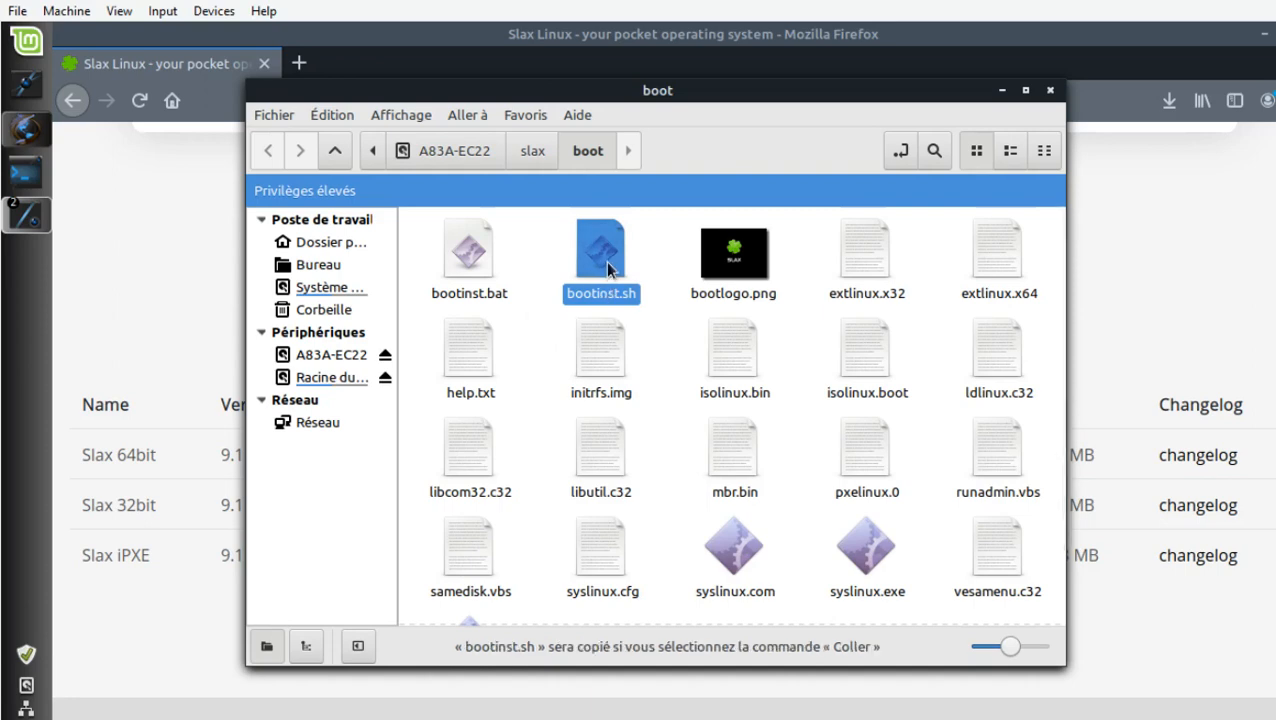
pyautogui.click(340, 244)
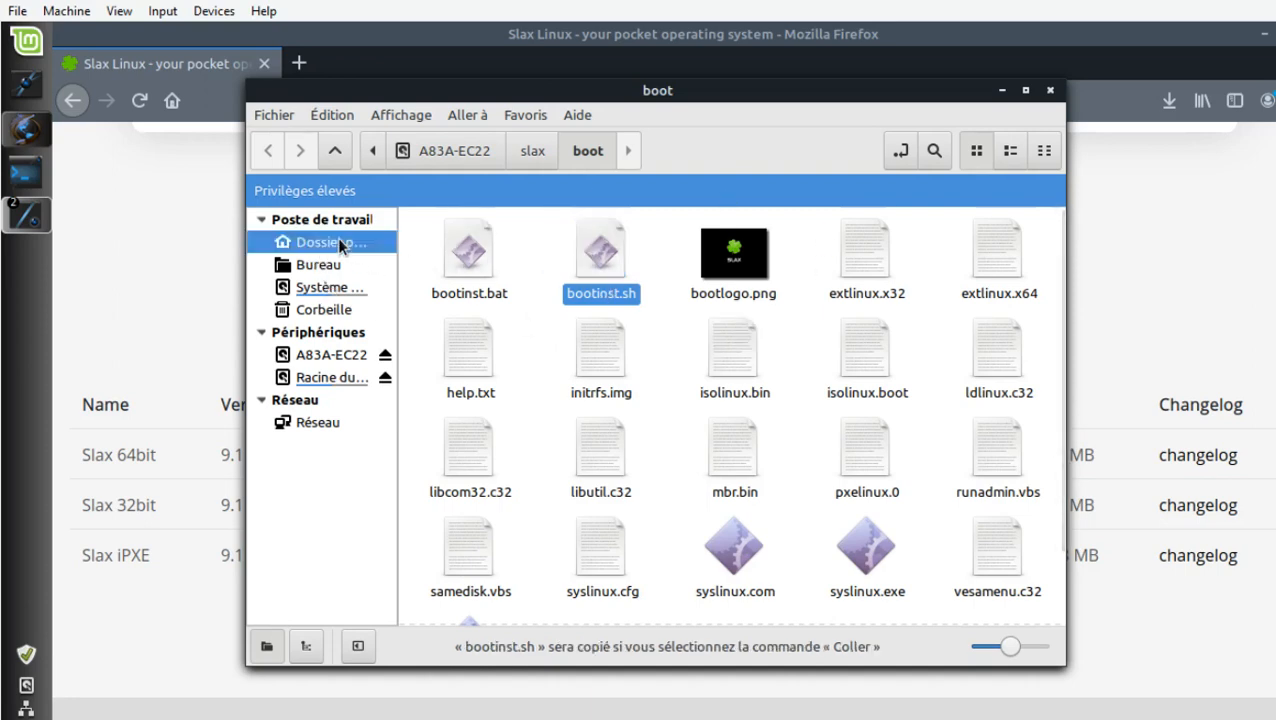
pyautogui.rightClick(598, 345)
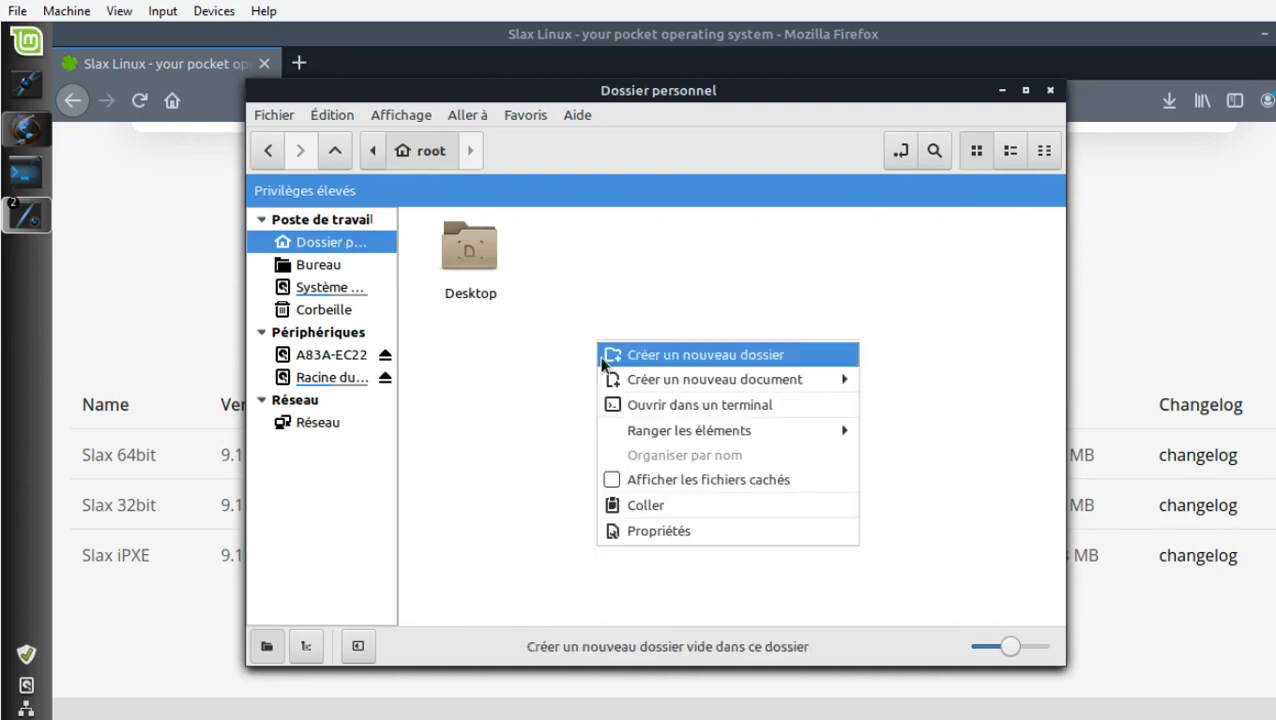
pyautogui.click(655, 509)
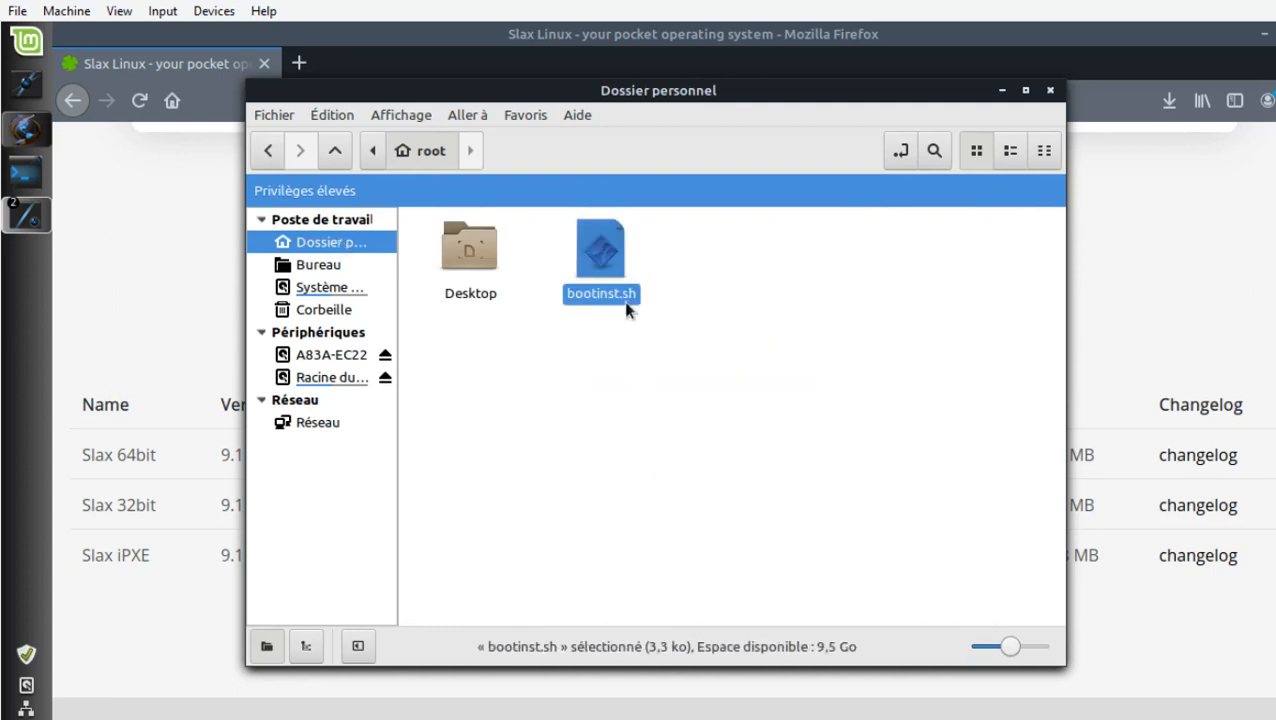
# Allow the bootinst.sh copy in root's personal folder to be executed as a program.
pyautogui.rightClick(614, 247)
pyautogui.click(656, 516)
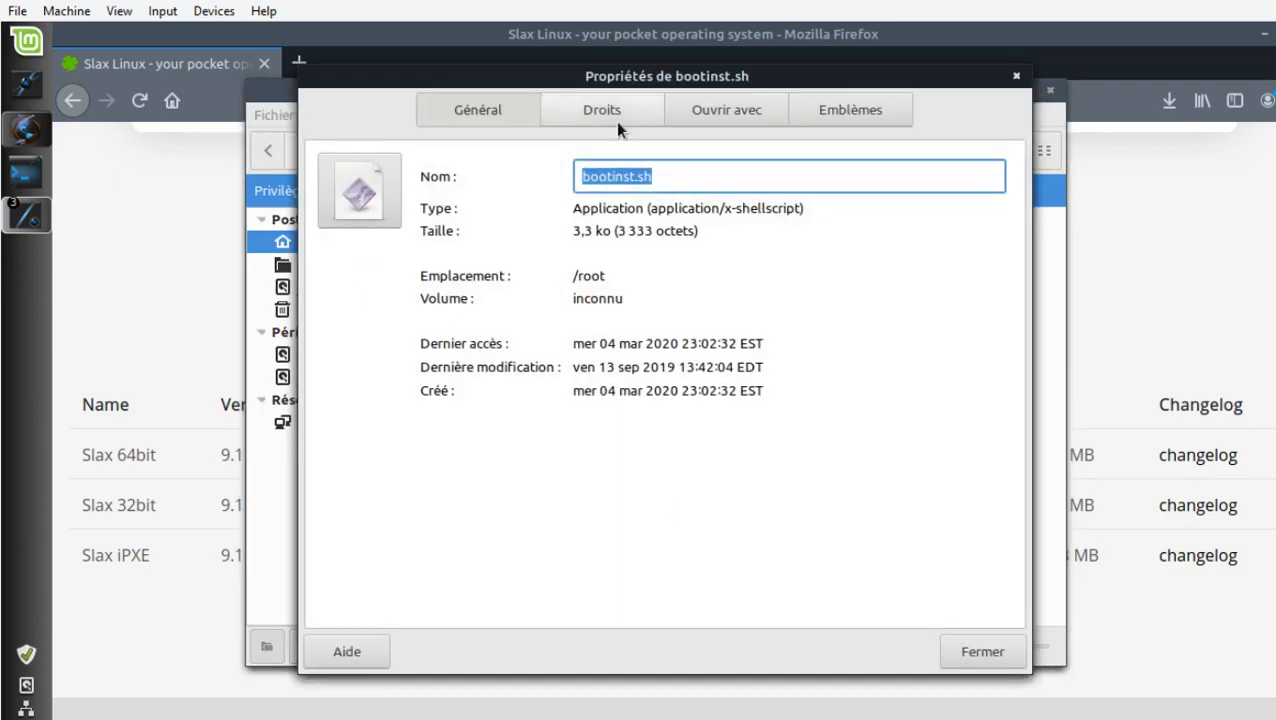
pyautogui.click(615, 115)
pyautogui.click(489, 409)
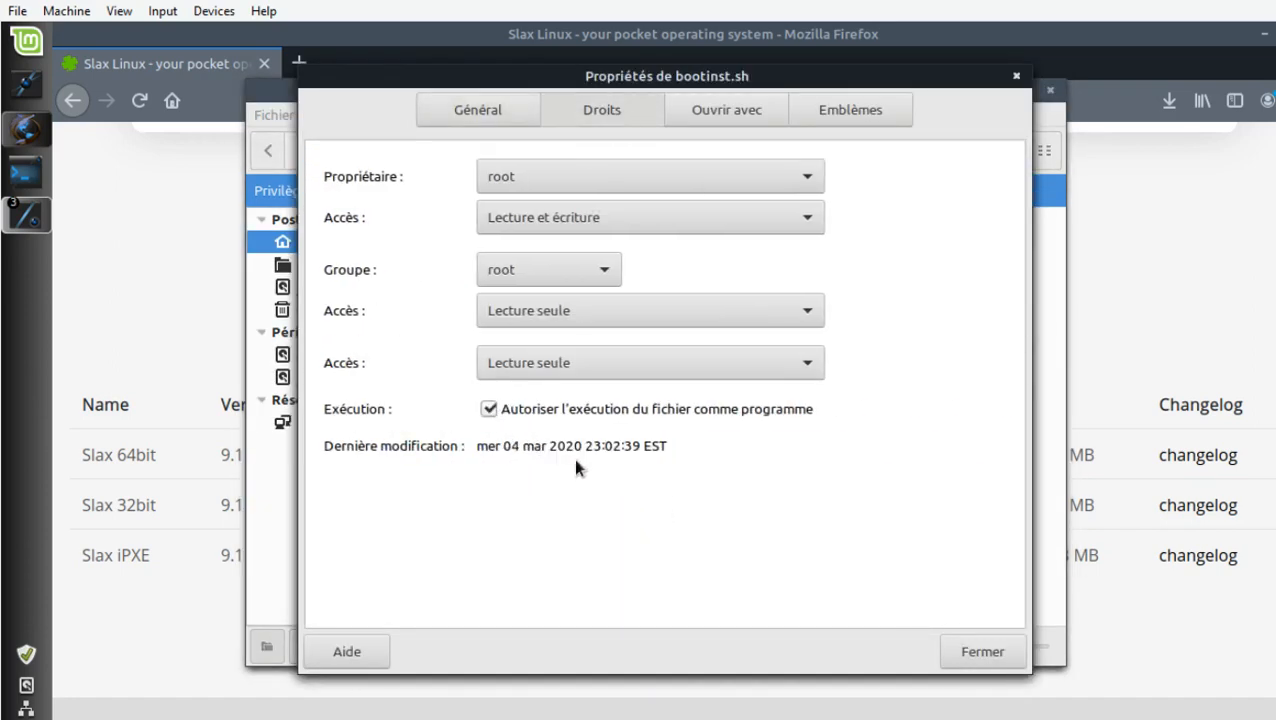
pyautogui.click(988, 648)
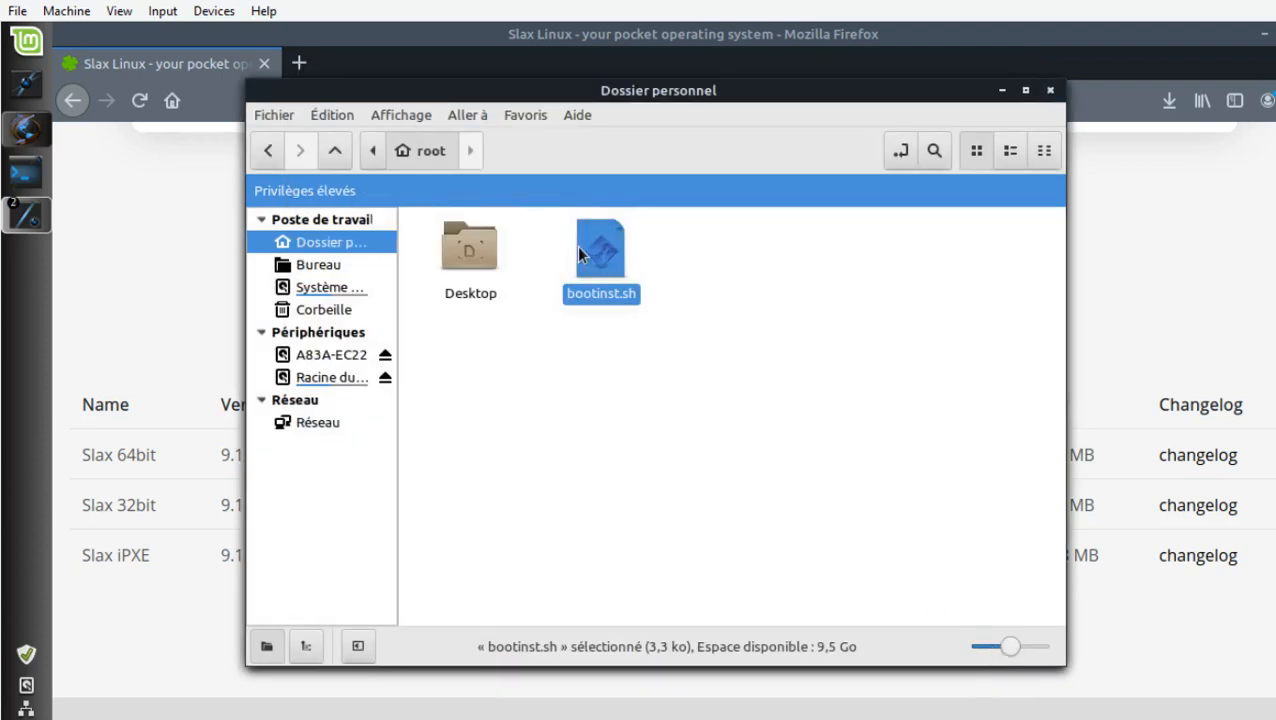
# Copy the executable bootinst.sh back into the USB volume's boot folder, replacing the existing file.
pyautogui.rightClick(580, 254)
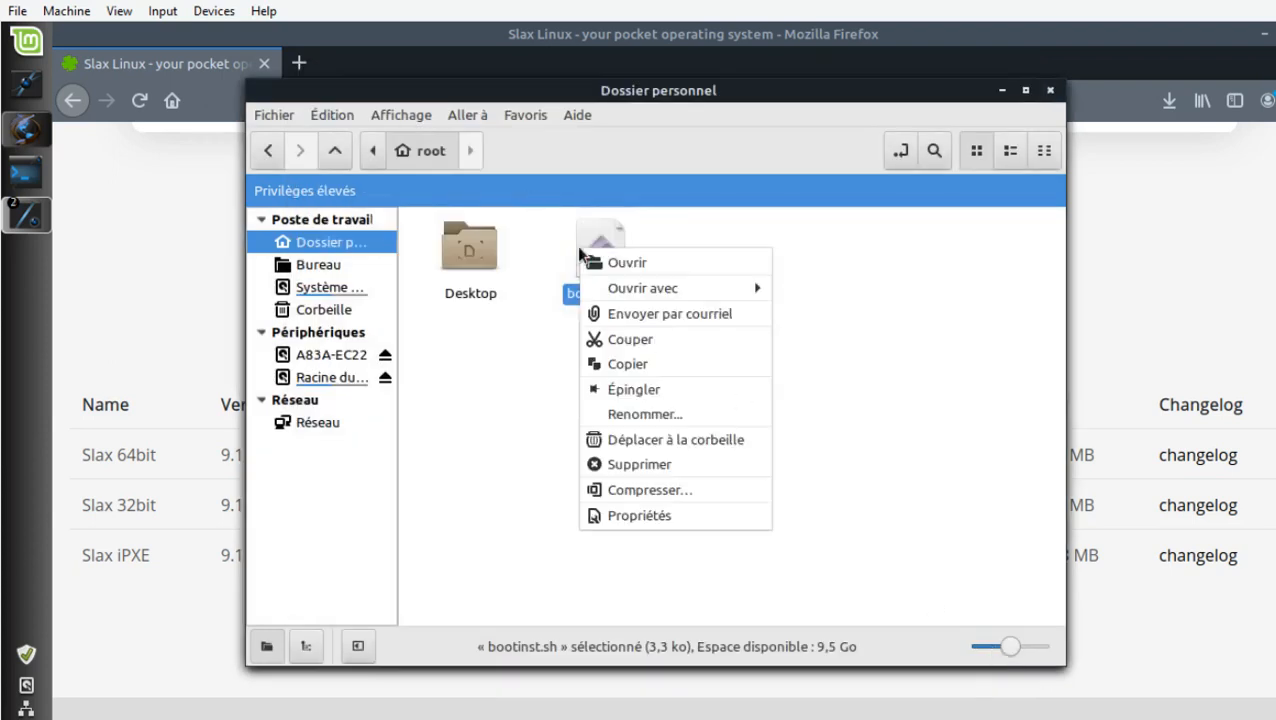
pyautogui.click(624, 365)
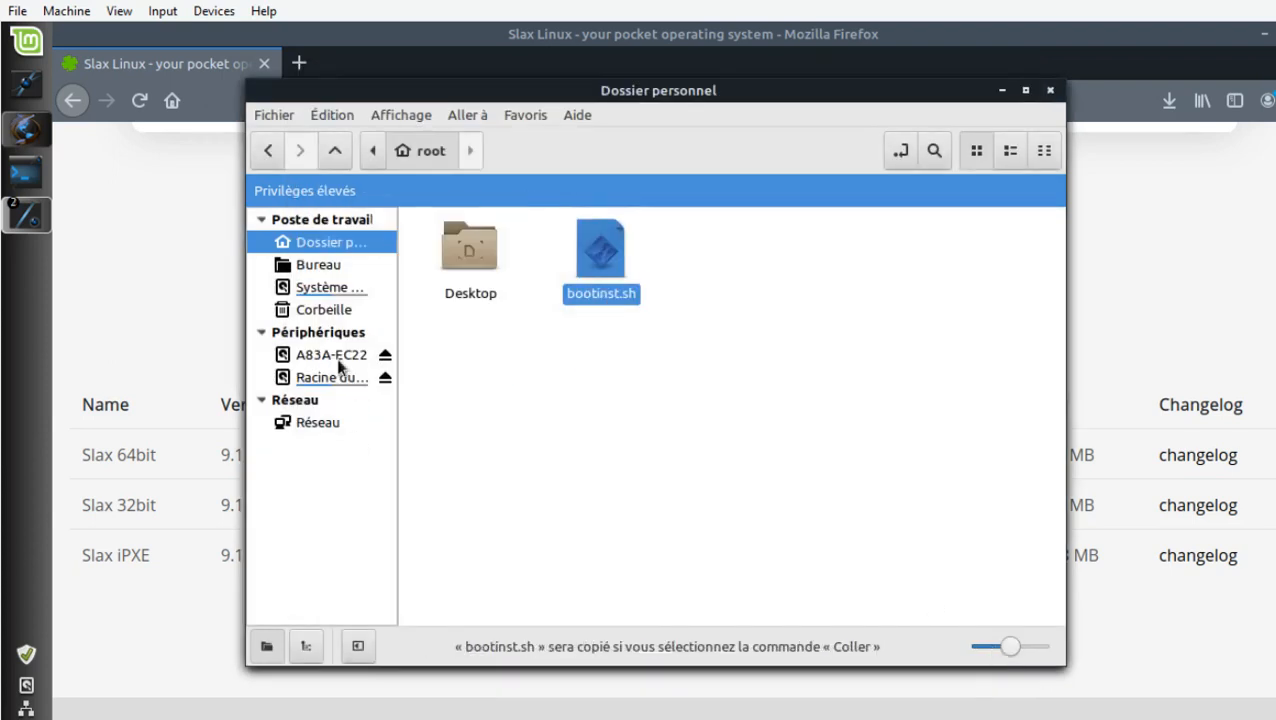
pyautogui.click(268, 151)
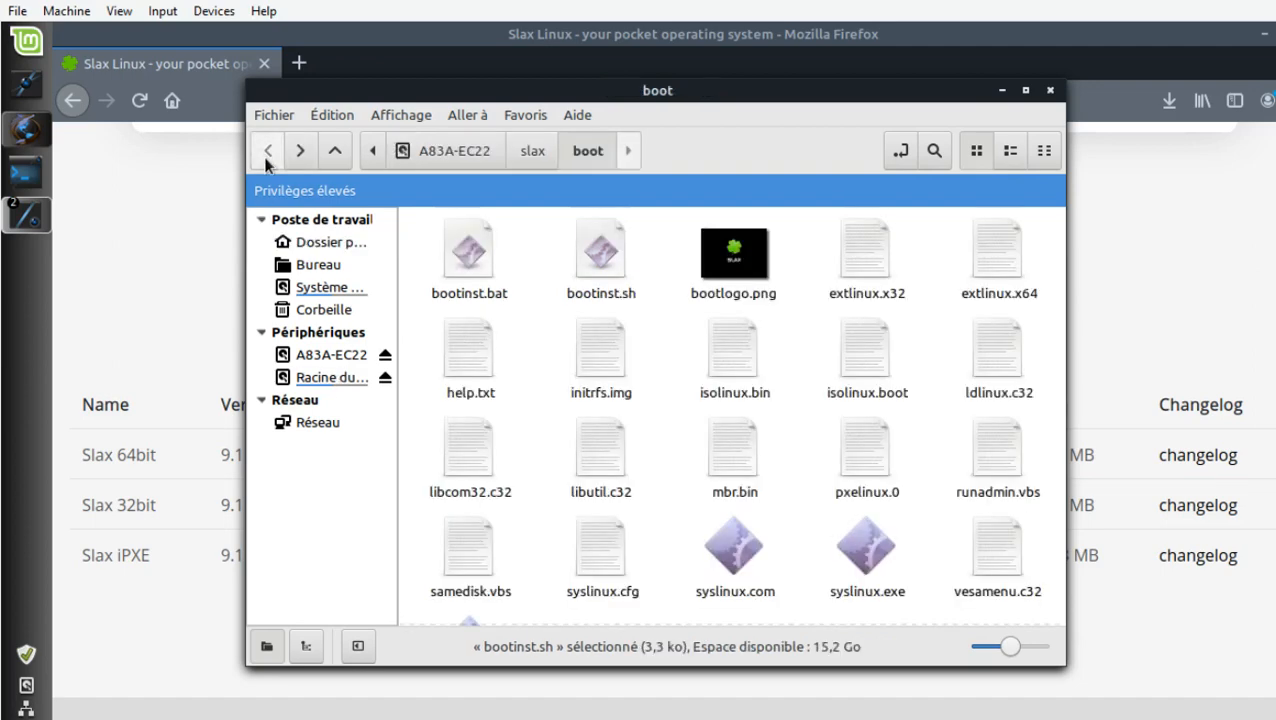
pyautogui.rightClick(553, 327)
pyautogui.click(590, 490)
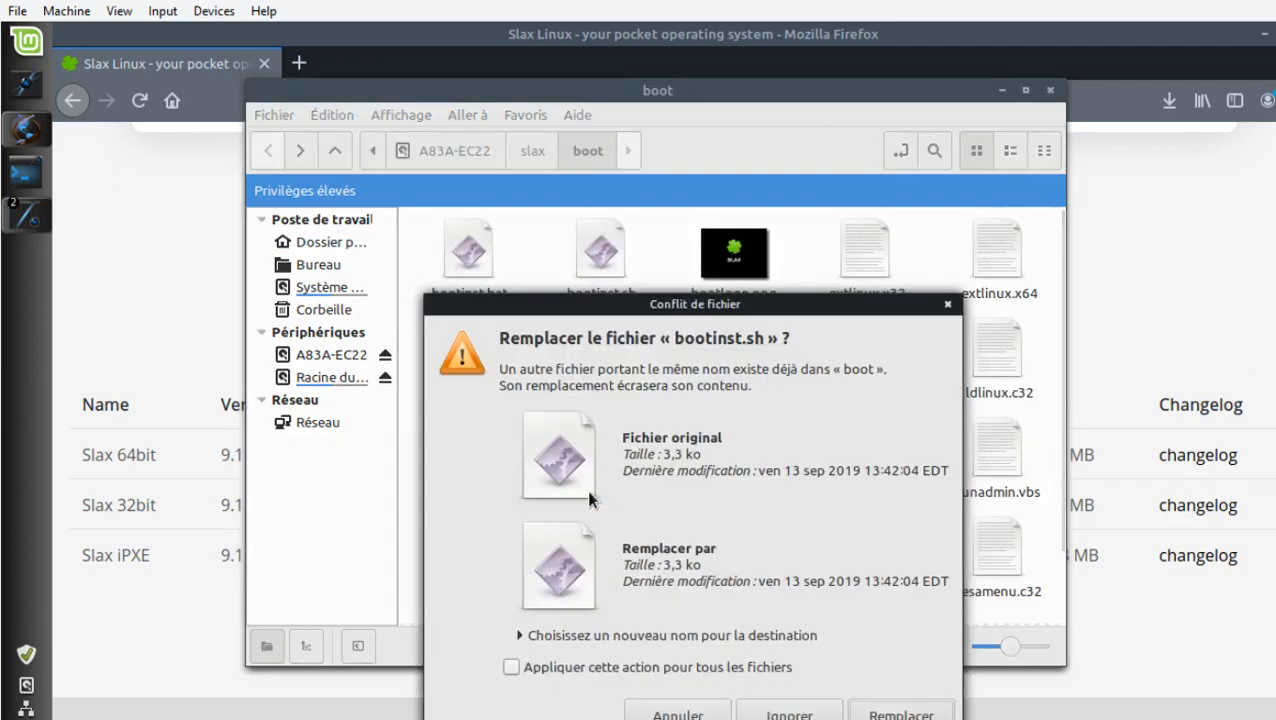
pyautogui.click(900, 713)
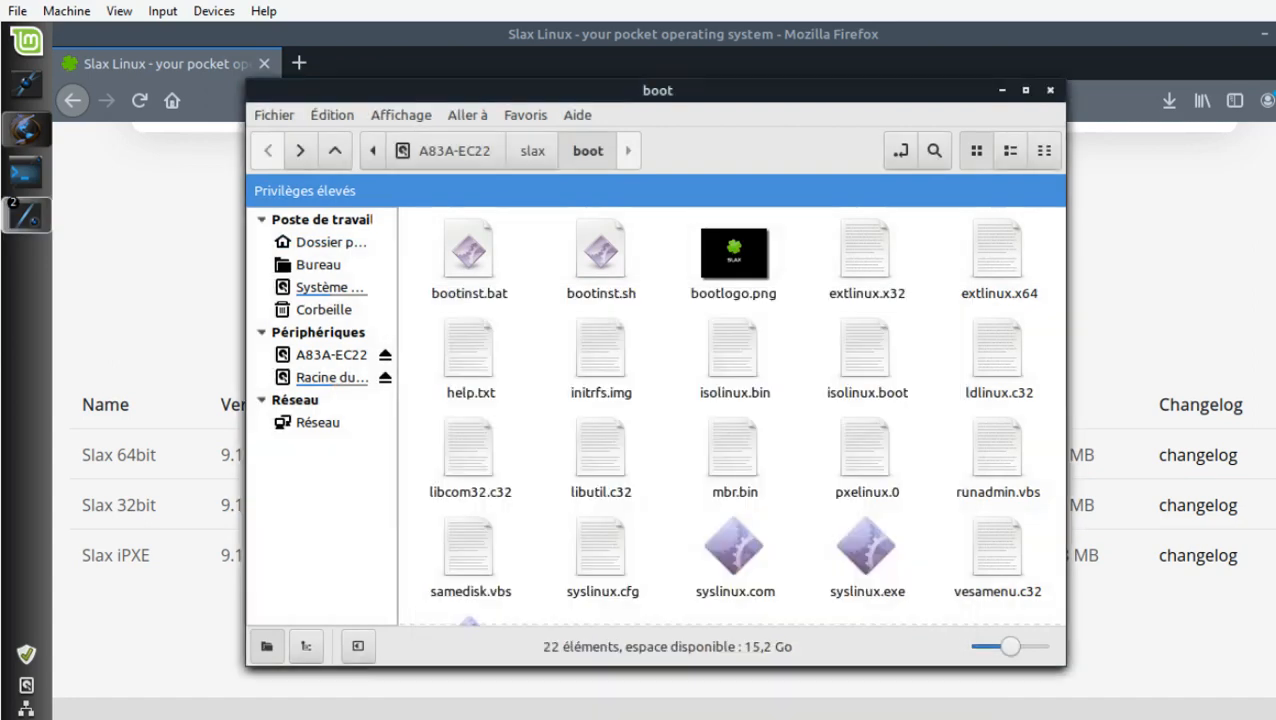
# Try to run the replaced bootinst.sh from the boot folder and close the window it opens in.
pyautogui.doubleClick(612, 268)
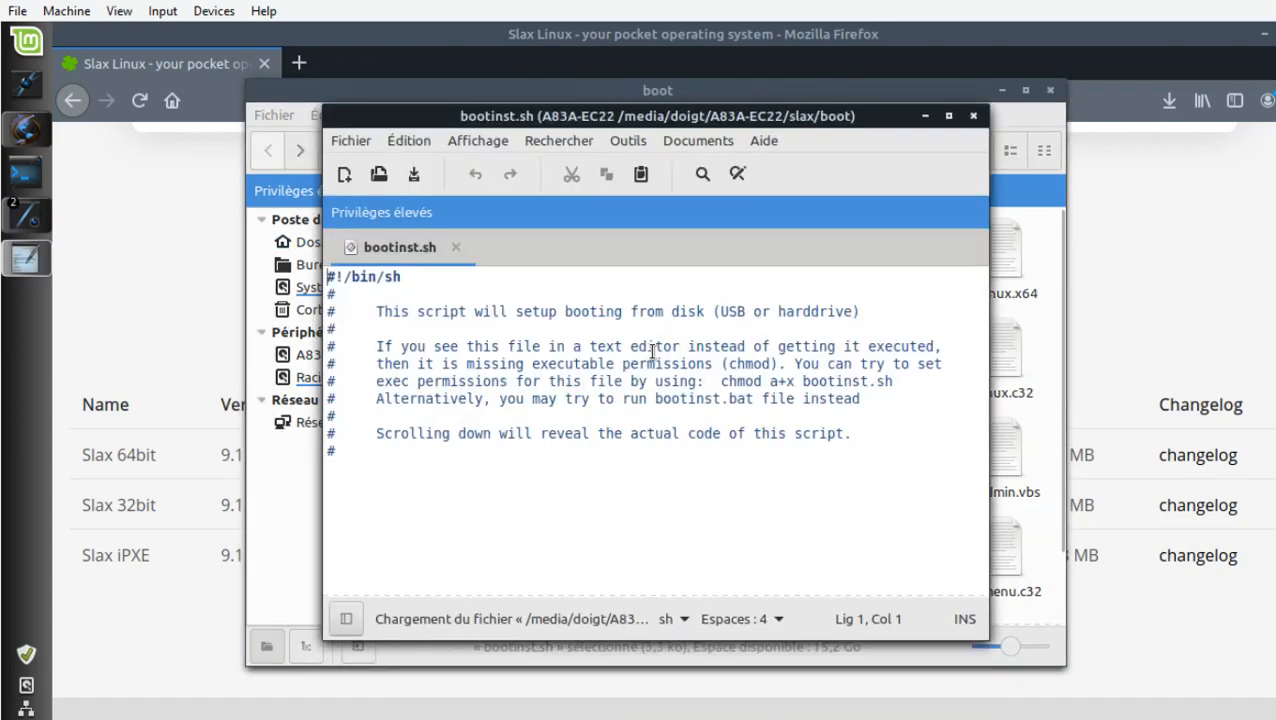
pyautogui.click(973, 116)
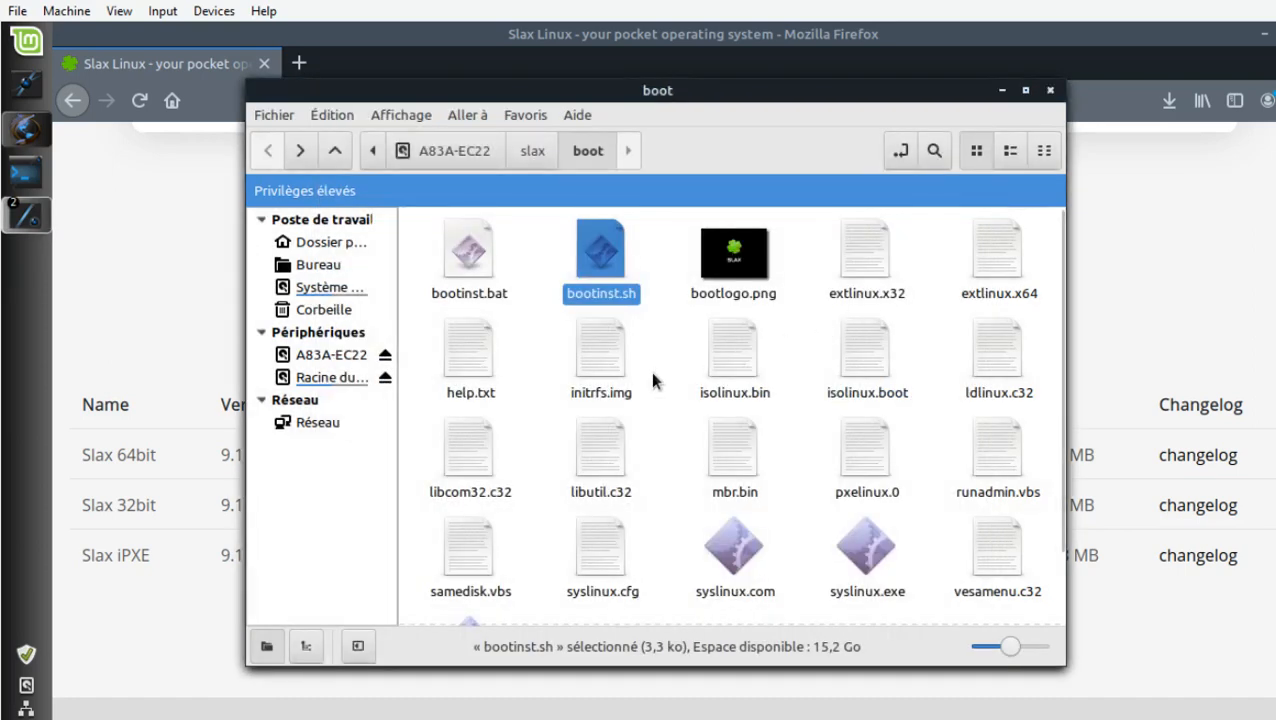
pyautogui.rightClick(607, 365)
pyautogui.press('Escape')
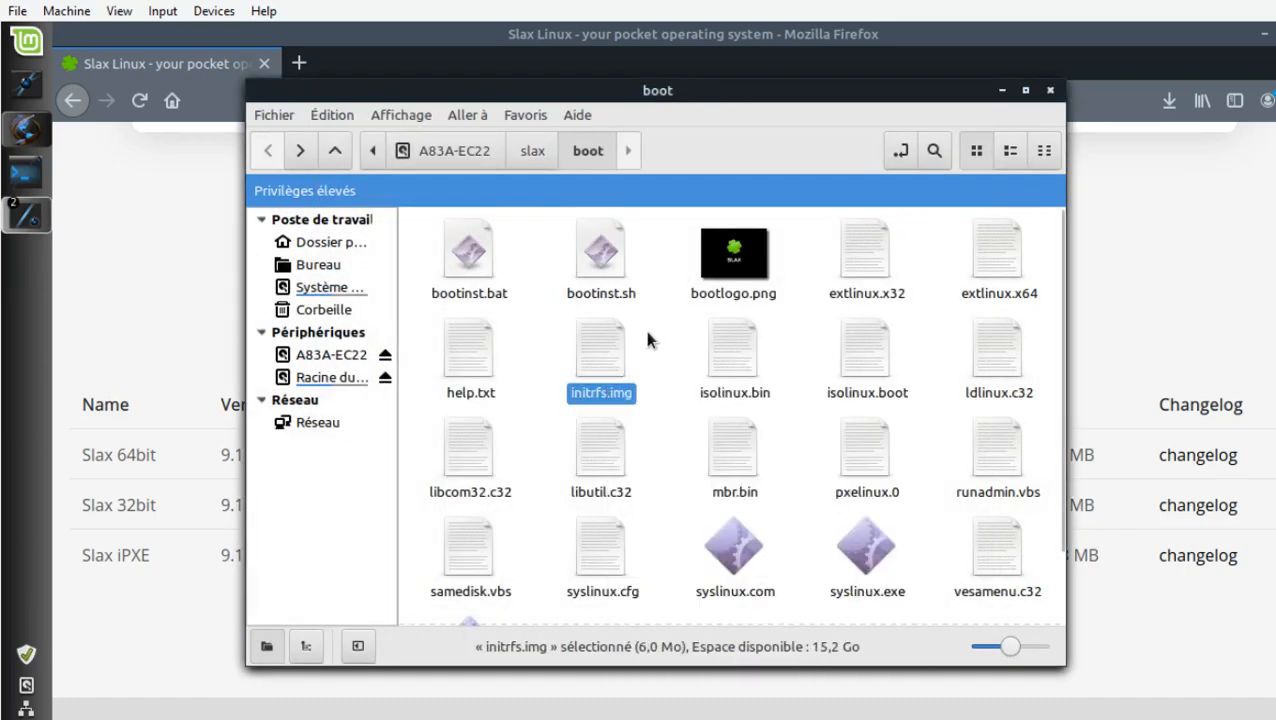
# Try to run ./bootinst.sh from a terminal opened in the USB volume's boot folder and close that terminal.
pyautogui.rightClick(647, 340)
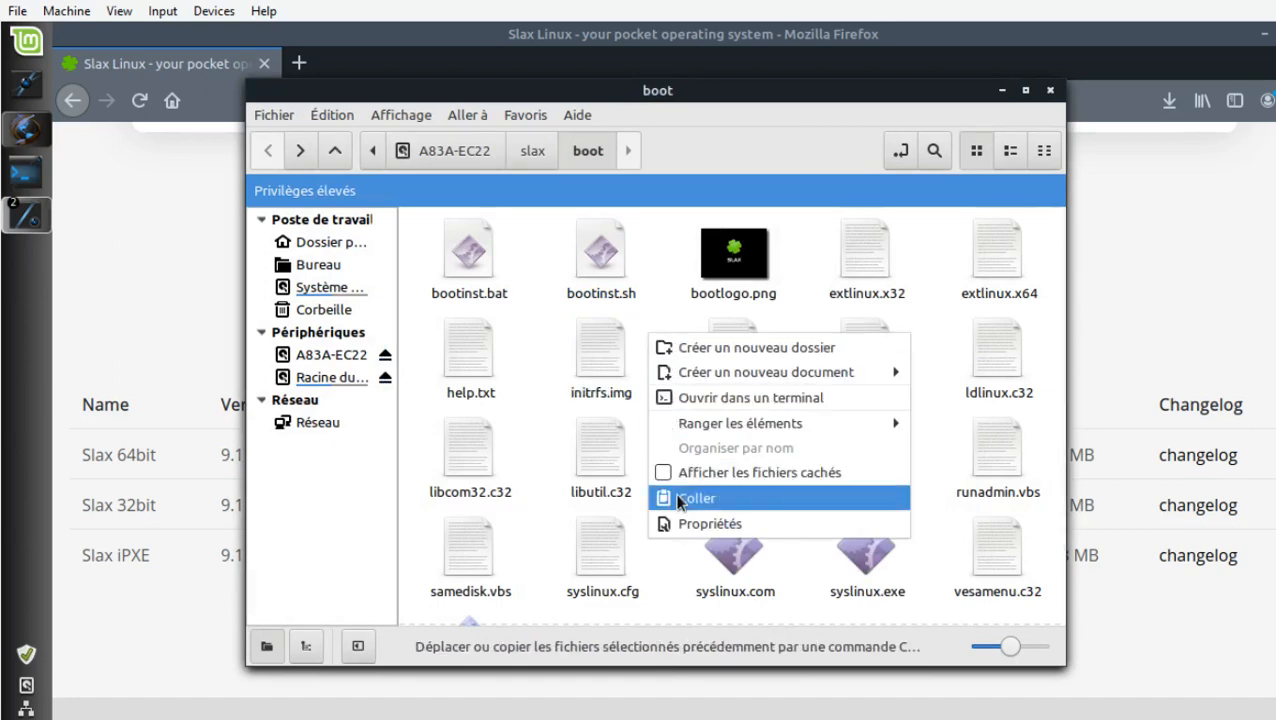
pyautogui.click(684, 397)
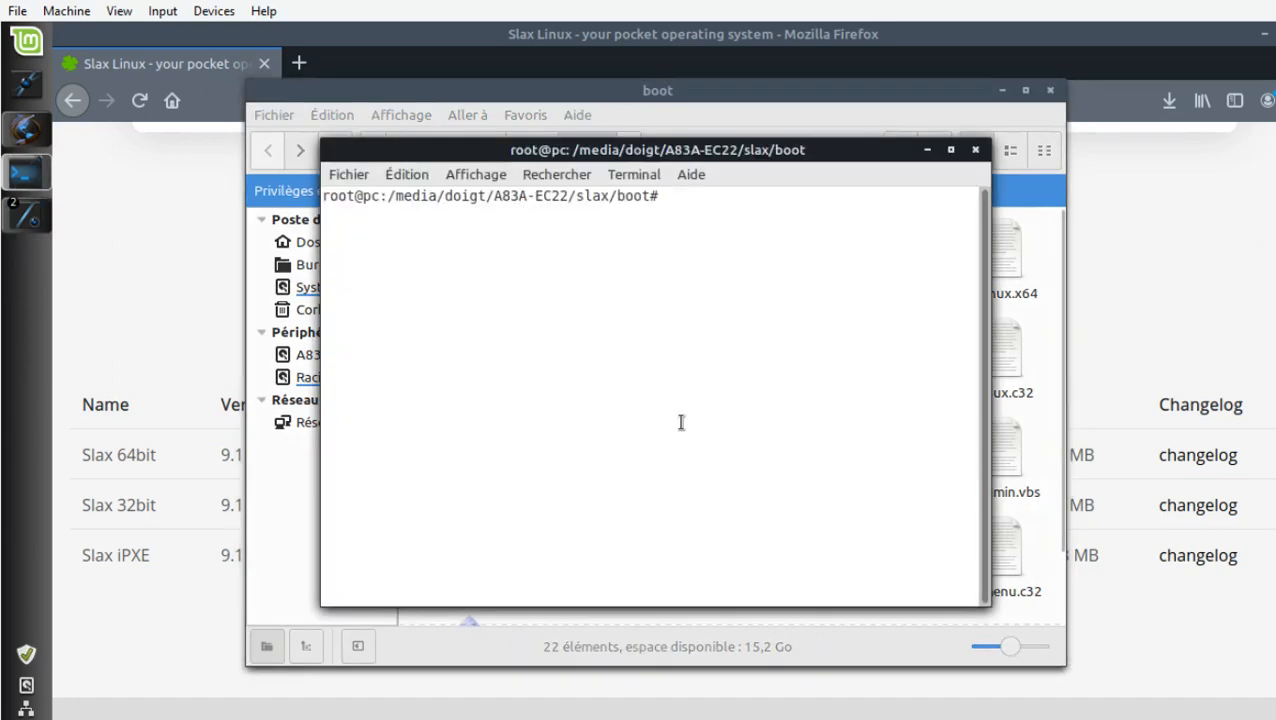
pyautogui.write('./bootinst.sh')
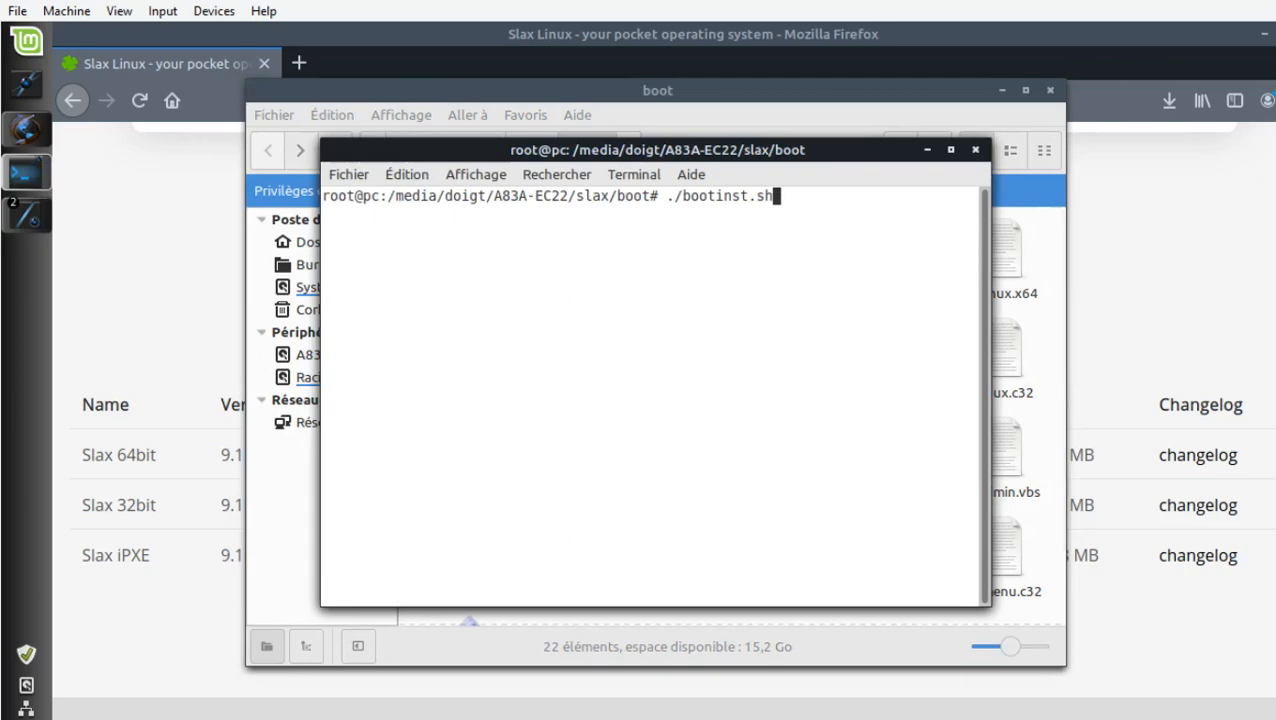
pyautogui.press('Left')
pyautogui.press('Left')
pyautogui.press('Left')
pyautogui.press('Left')
pyautogui.press('Left')
pyautogui.press('Left')
pyautogui.press('Left')
pyautogui.press('Left')
pyautogui.press('Left')
pyautogui.press('Left')
pyautogui.press('Left')
pyautogui.press('Left')
pyautogui.press('Left')
pyautogui.press('Return')
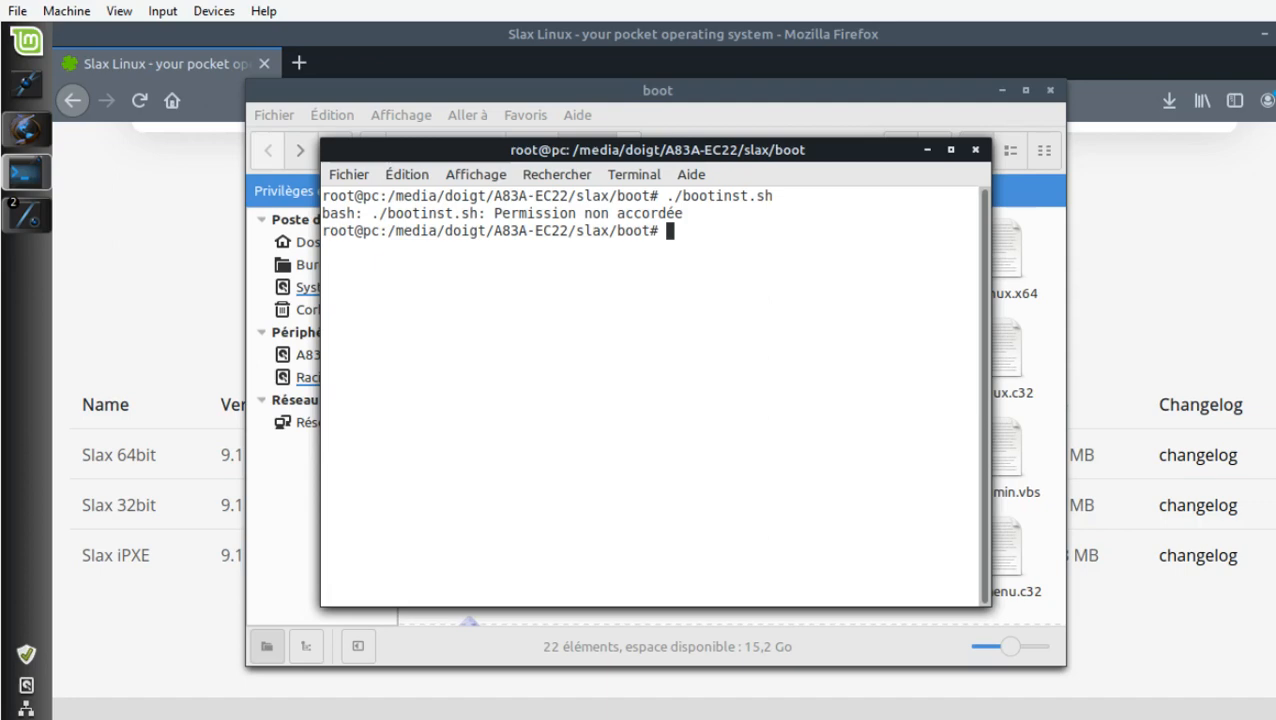
pyautogui.click(975, 149)
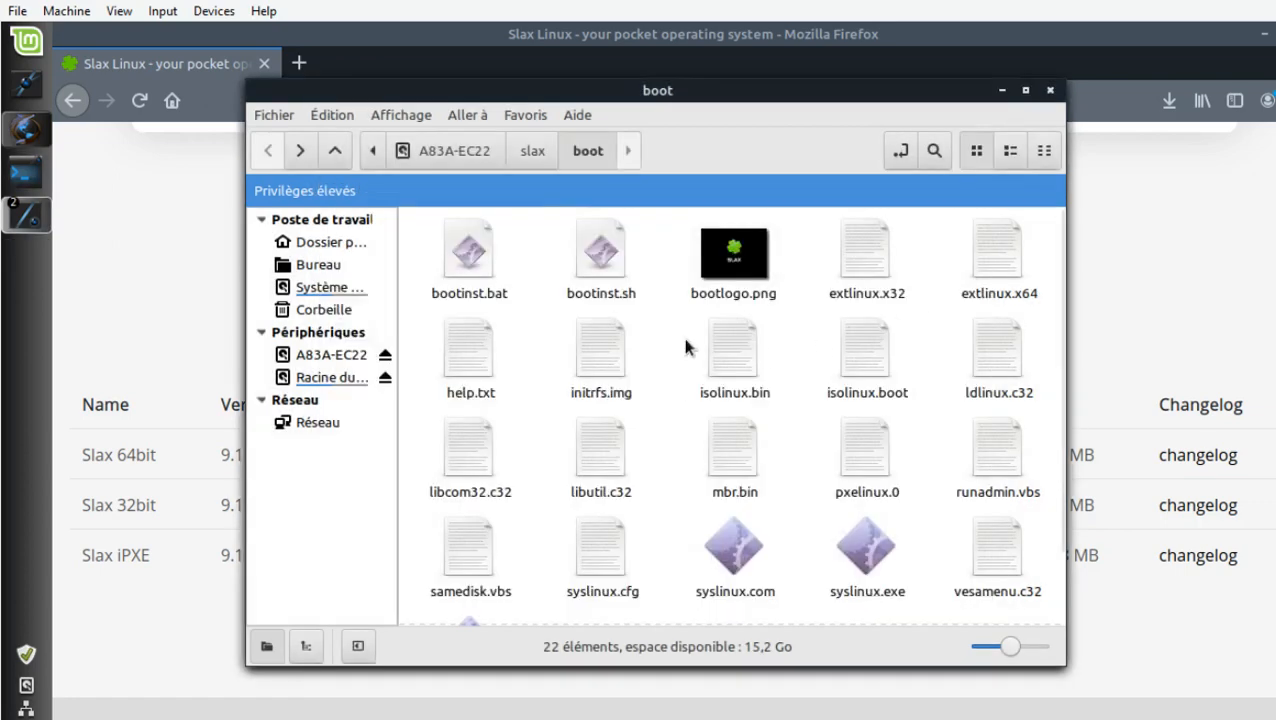
# Select bootinst.bat in the USB volume's boot folder.
pyautogui.click(468, 255)
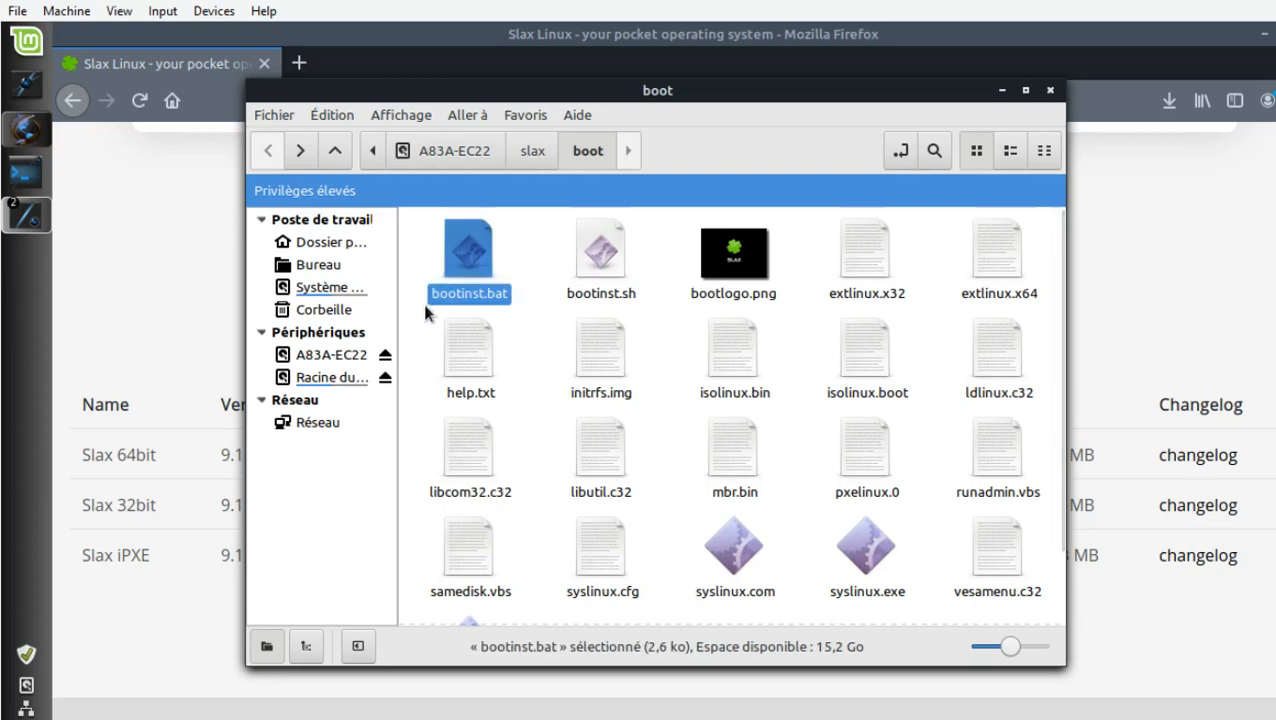